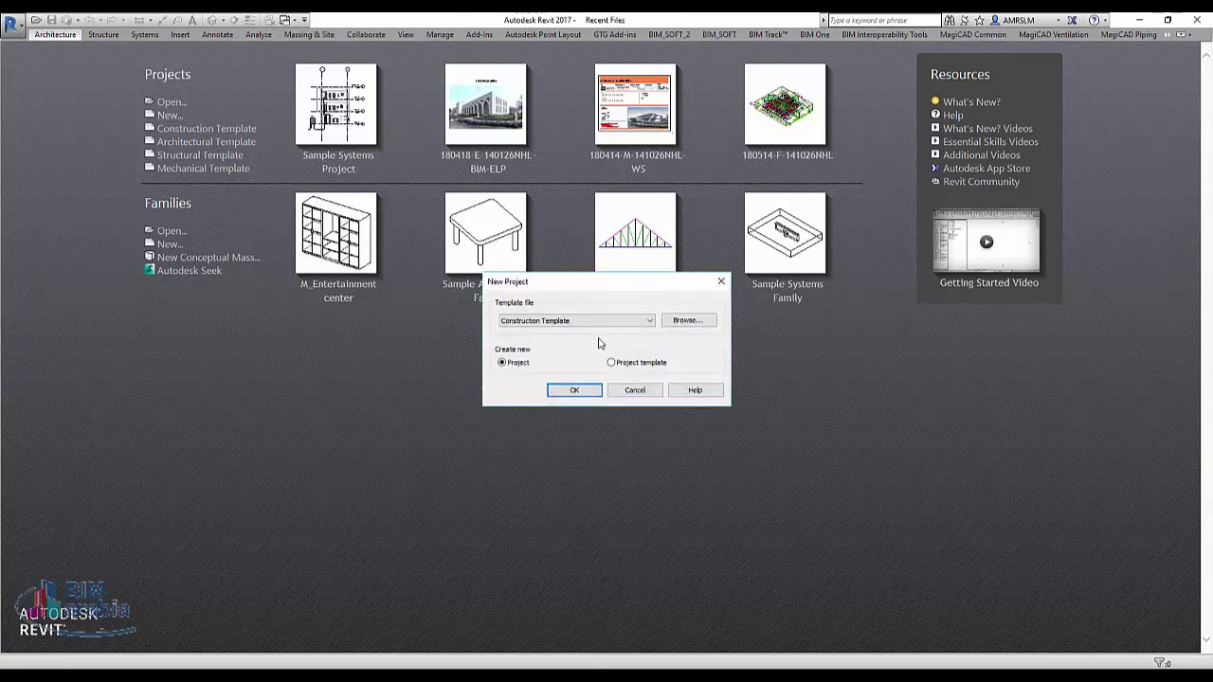
Create a new project from the Architectural Template, opening on the empty Level 1 plan
{"action": "left_click", "coordinate": [584, 323]}
{"action": "left_click", "coordinate": [563, 350]}
{"action": "left_click", "coordinate": [564, 392]}
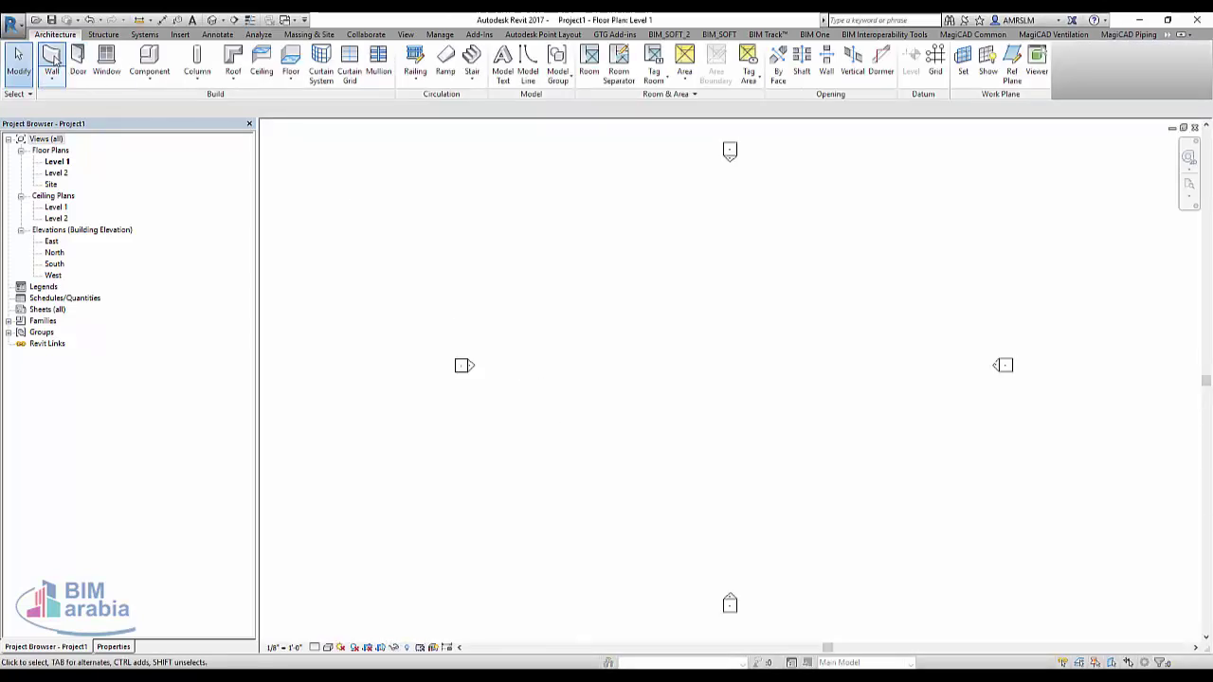
Draw a rectangular room of walls roughly 54'-6" by 35'-0" using the WA wall tool
{"action": "key", "text": "w"}
{"action": "key", "text": "a"}
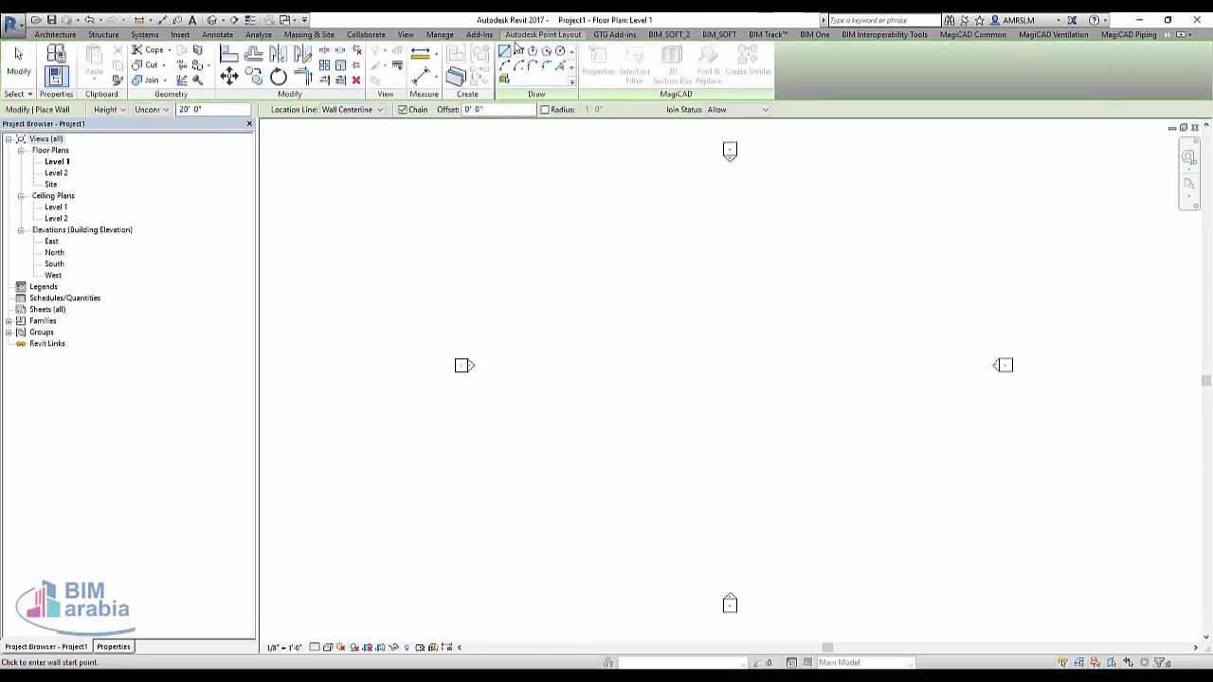
{"action": "left_click", "coordinate": [518, 51]}
{"action": "left_click", "coordinate": [649, 296]}
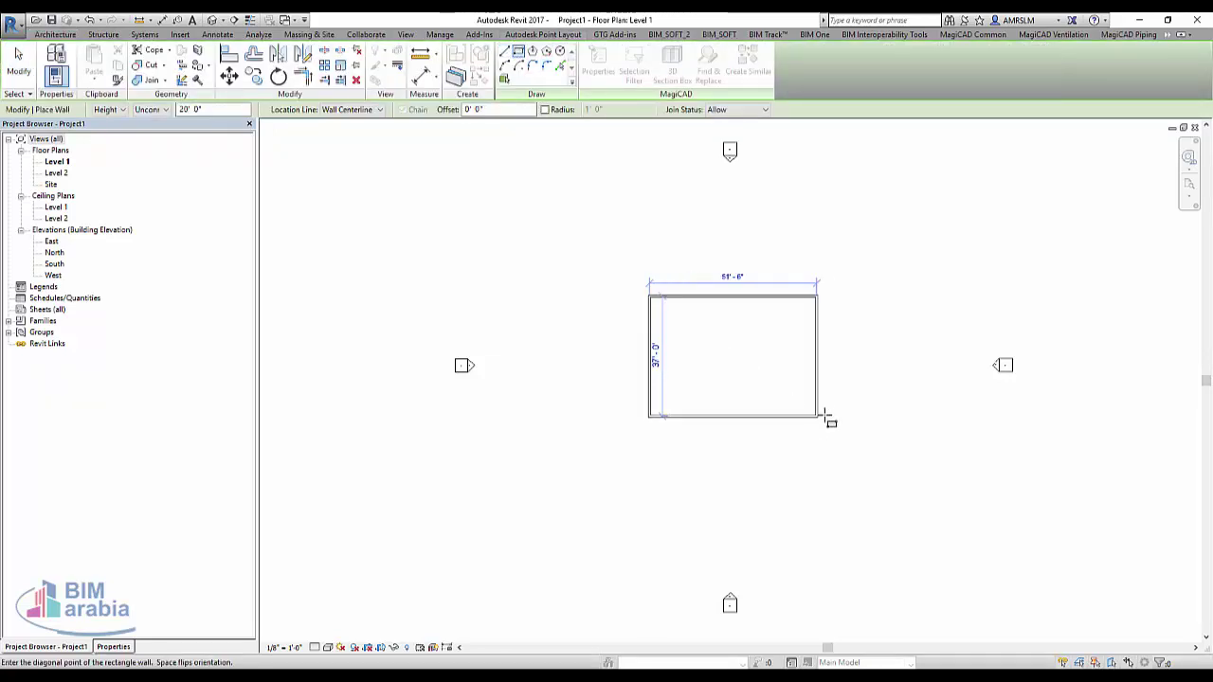
{"action": "left_click", "coordinate": [826, 410]}
{"action": "left_click", "coordinate": [55, 34]}
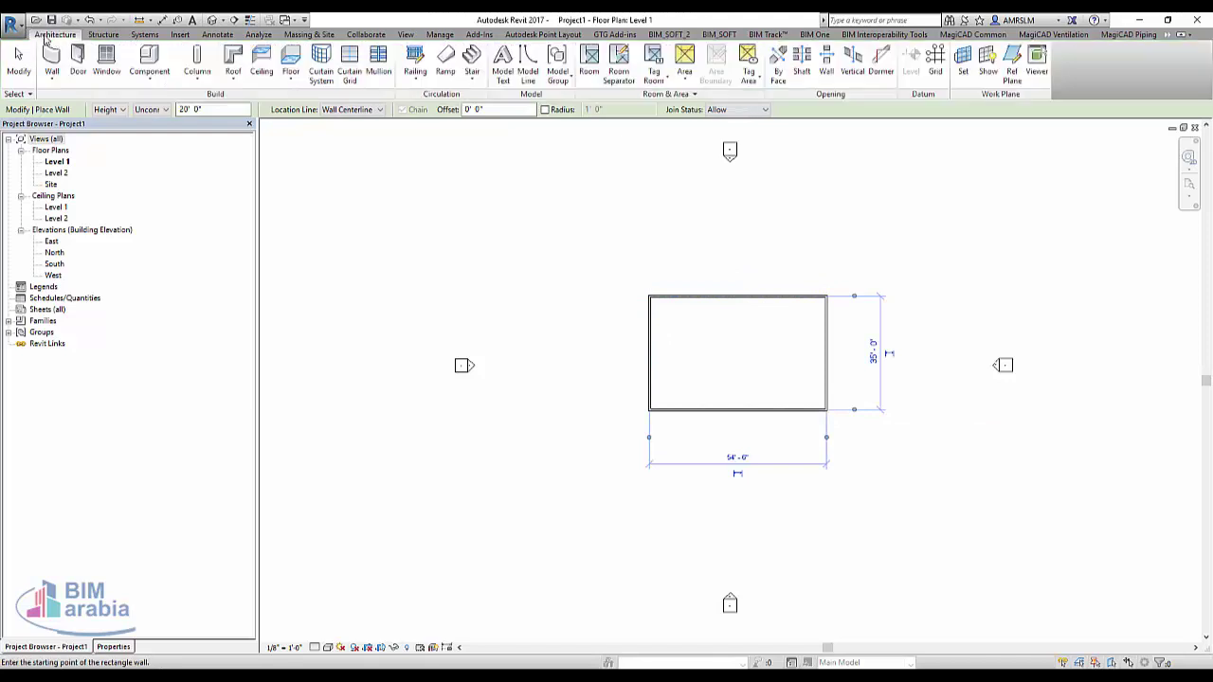
Place a door near the left end of the bottom wall and view the room in Default 3D
{"action": "left_click", "coordinate": [79, 59]}
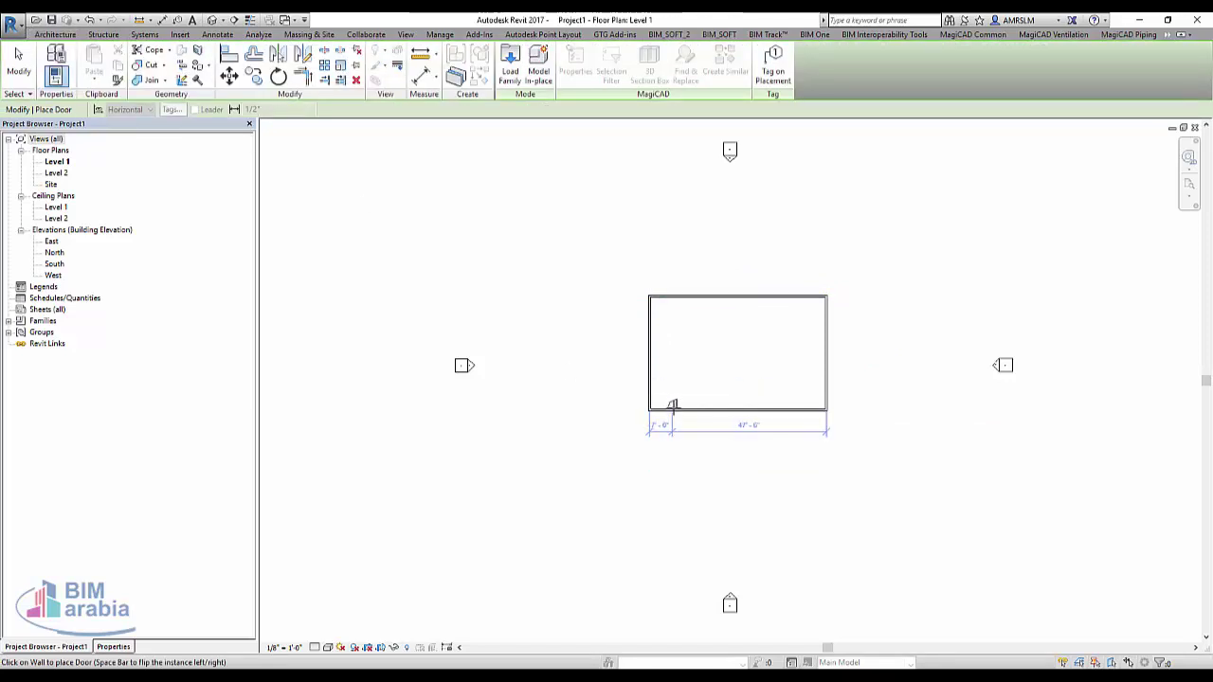
{"action": "left_click", "coordinate": [667, 412]}
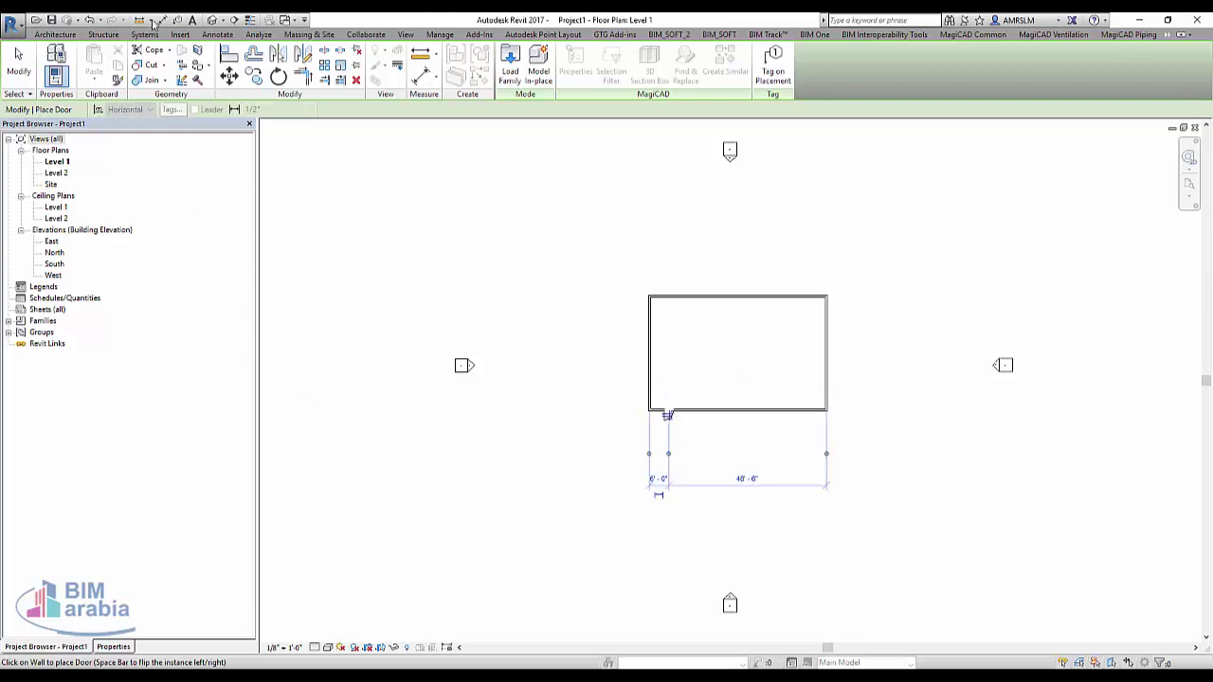
{"action": "left_click", "coordinate": [212, 19]}
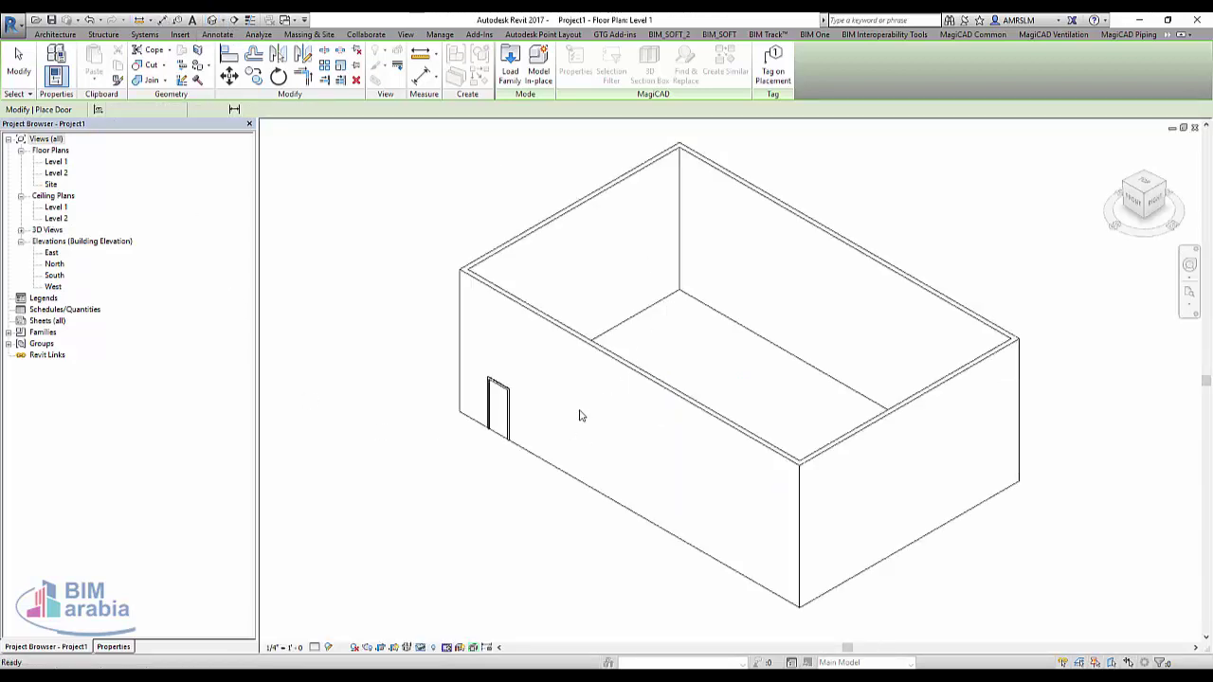
{"action": "key", "text": "Escape"}
{"action": "key", "text": "Escape"}
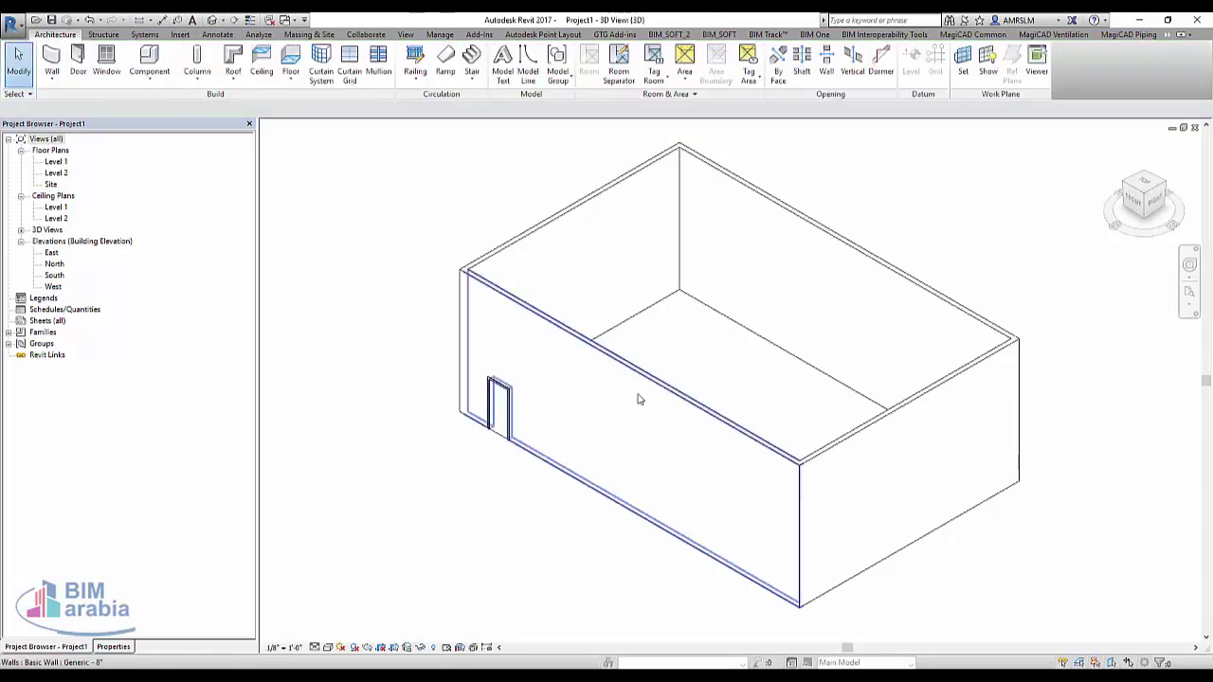
{"action": "left_click", "coordinate": [639, 397]}
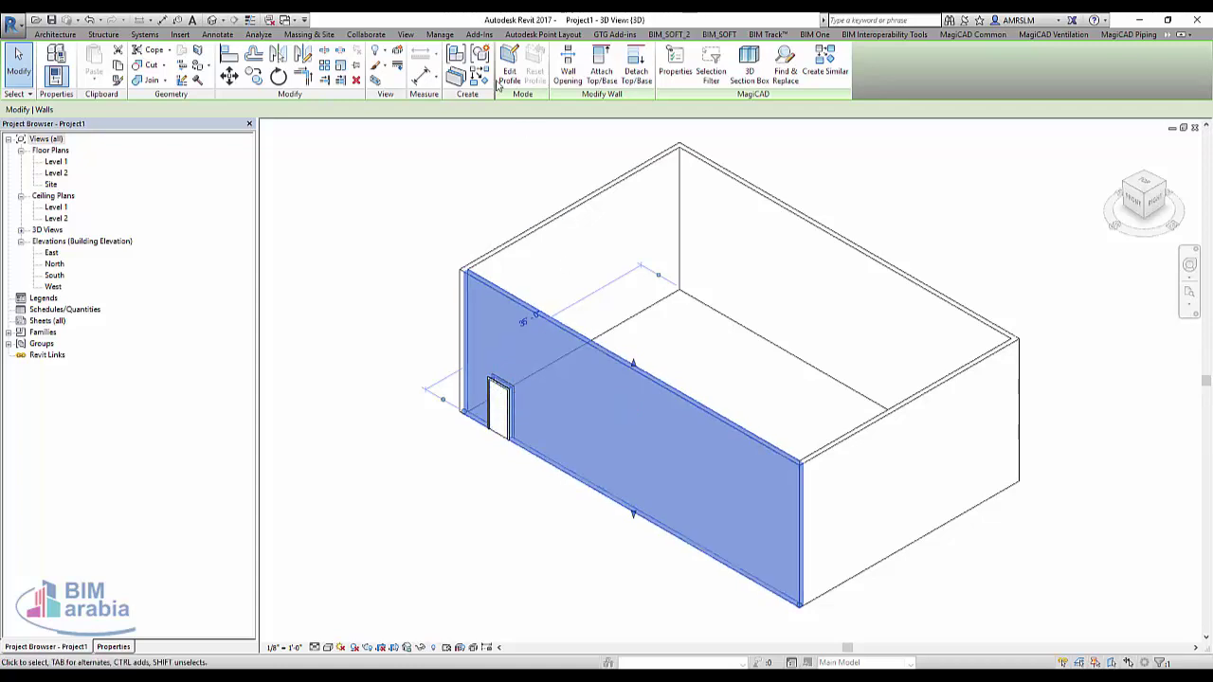
{"action": "left_click", "coordinate": [55, 34]}
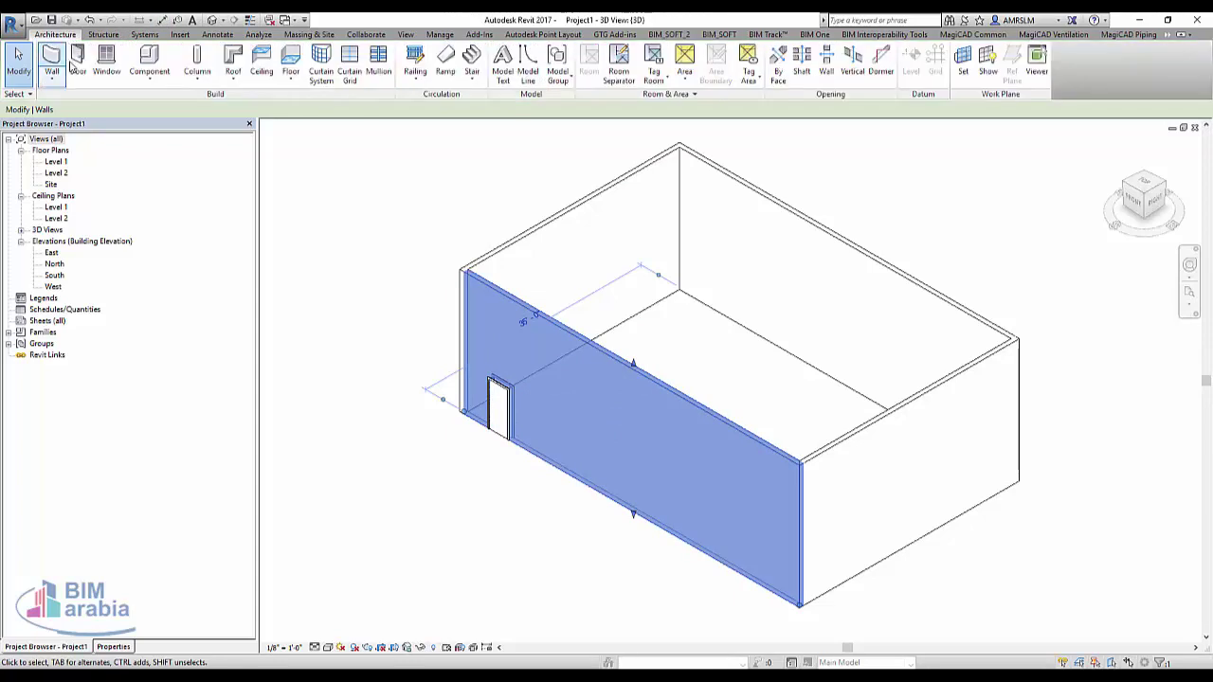
{"action": "left_click", "coordinate": [111, 647]}
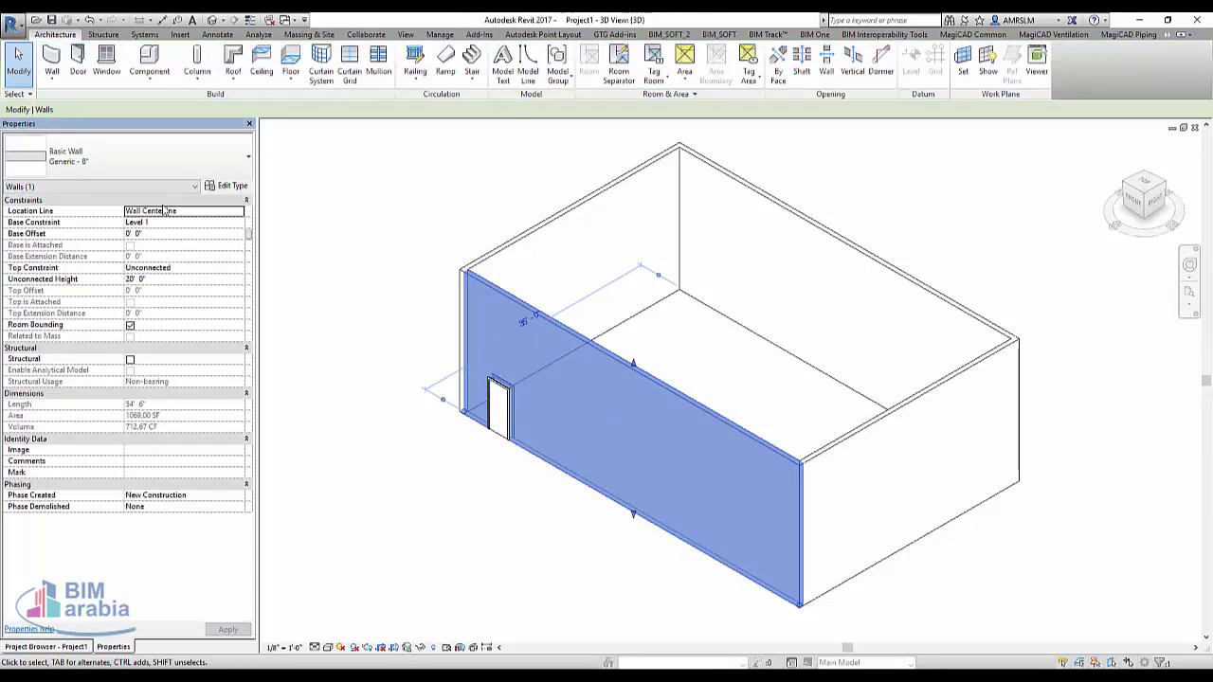
{"action": "left_click", "coordinate": [163, 159]}
{"action": "scroll", "coordinate": [151, 341], "scroll_direction": "down", "scroll_amount": 5}
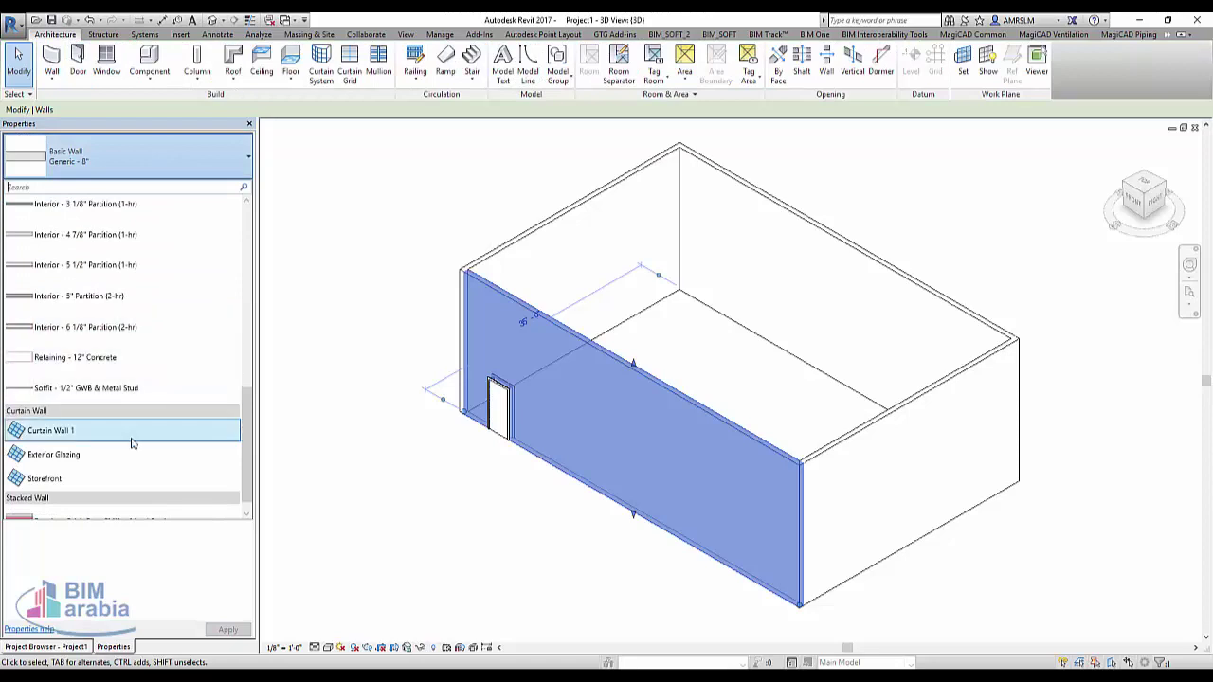
{"action": "left_click", "coordinate": [57, 430]}
{"action": "left_click", "coordinate": [442, 493]}
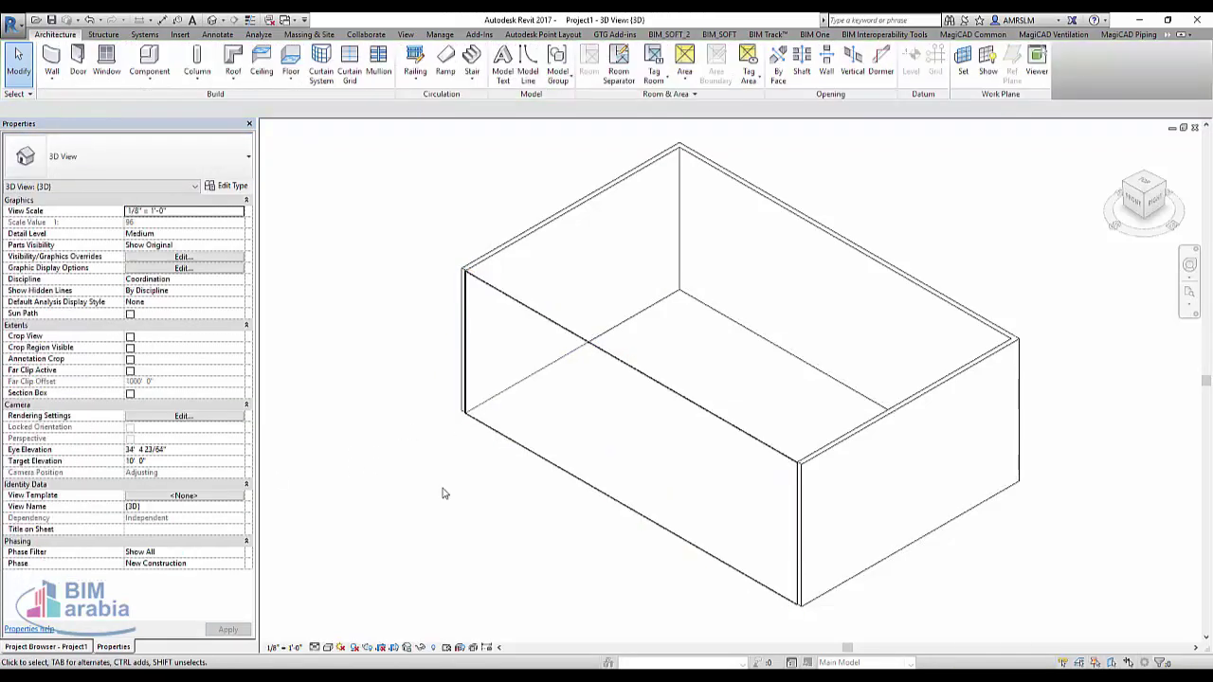
{"action": "key", "text": "ctrl+z"}
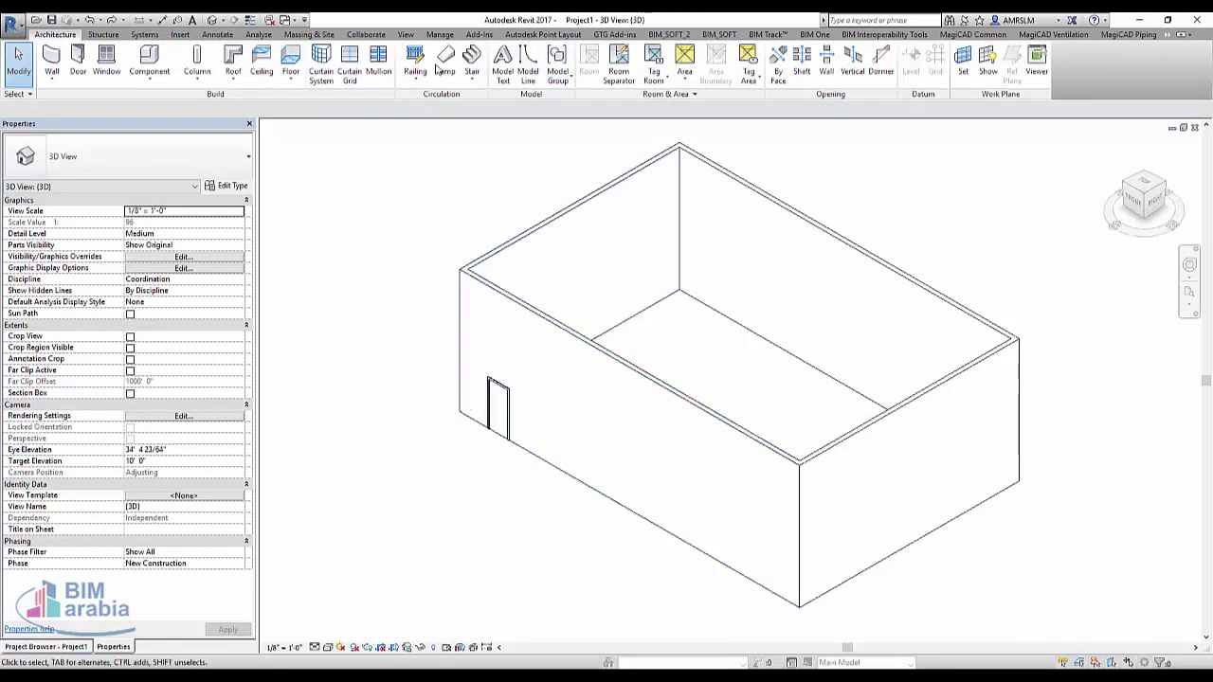
Split the front wall 8'-0" from the door end
{"action": "left_click", "coordinate": [1167, 35]}
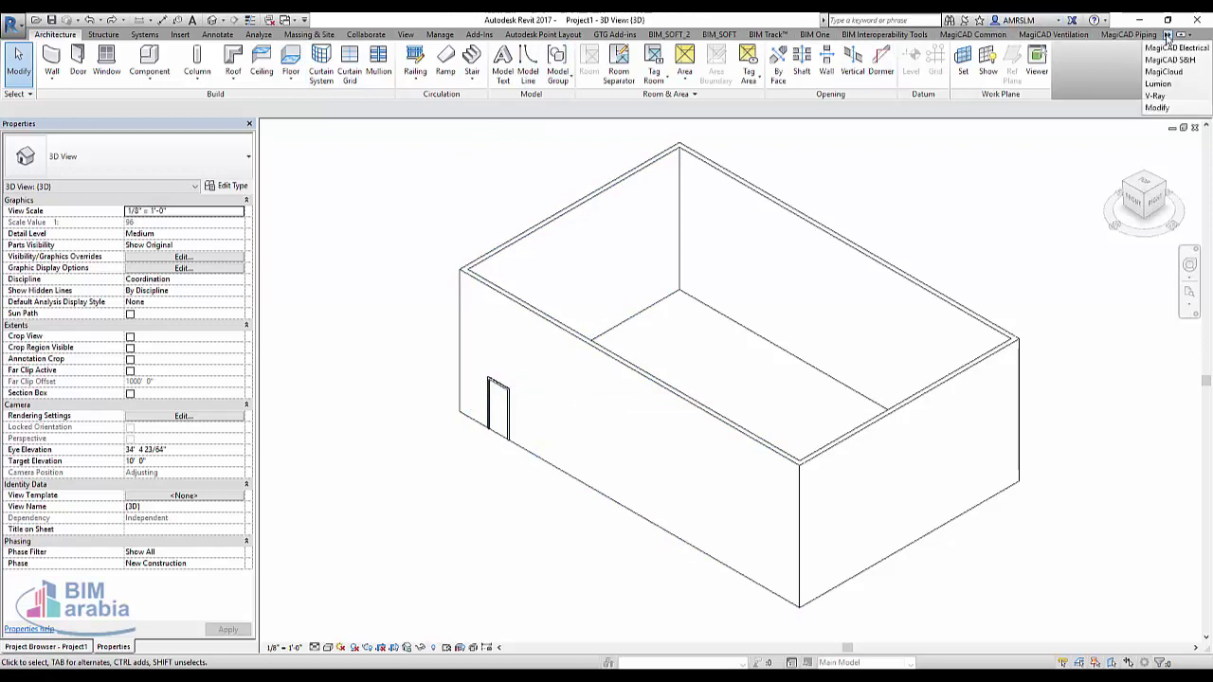
{"action": "left_click", "coordinate": [1173, 108]}
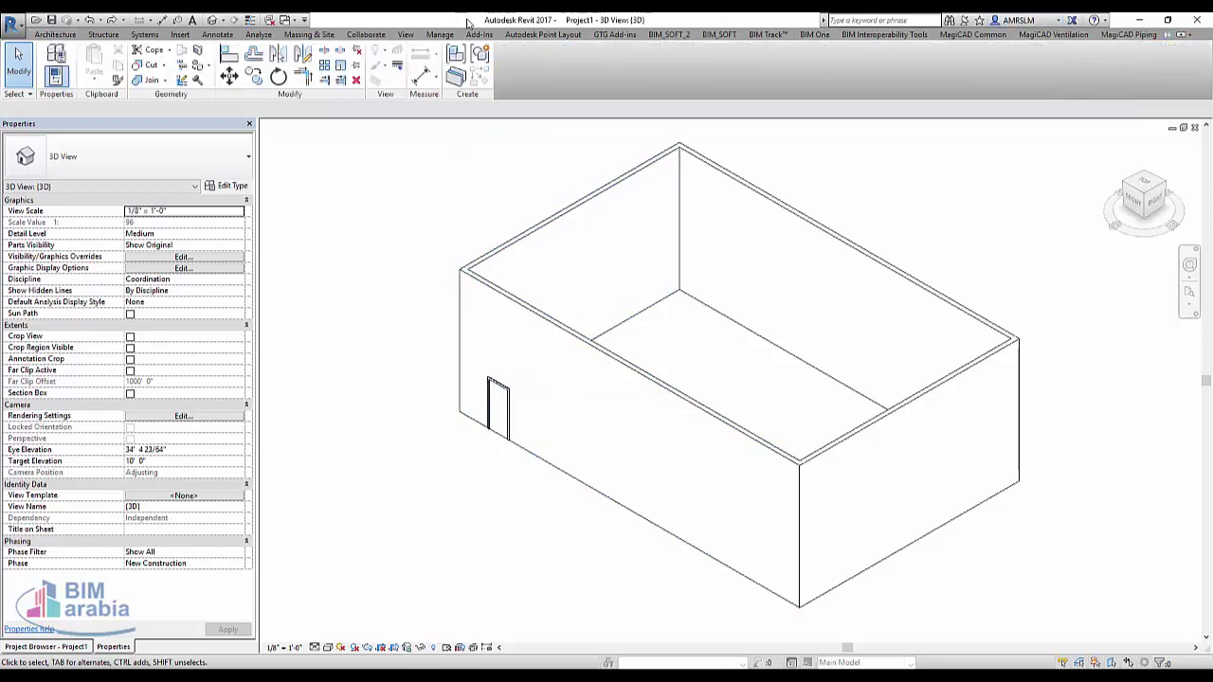
{"action": "left_click", "coordinate": [324, 54]}
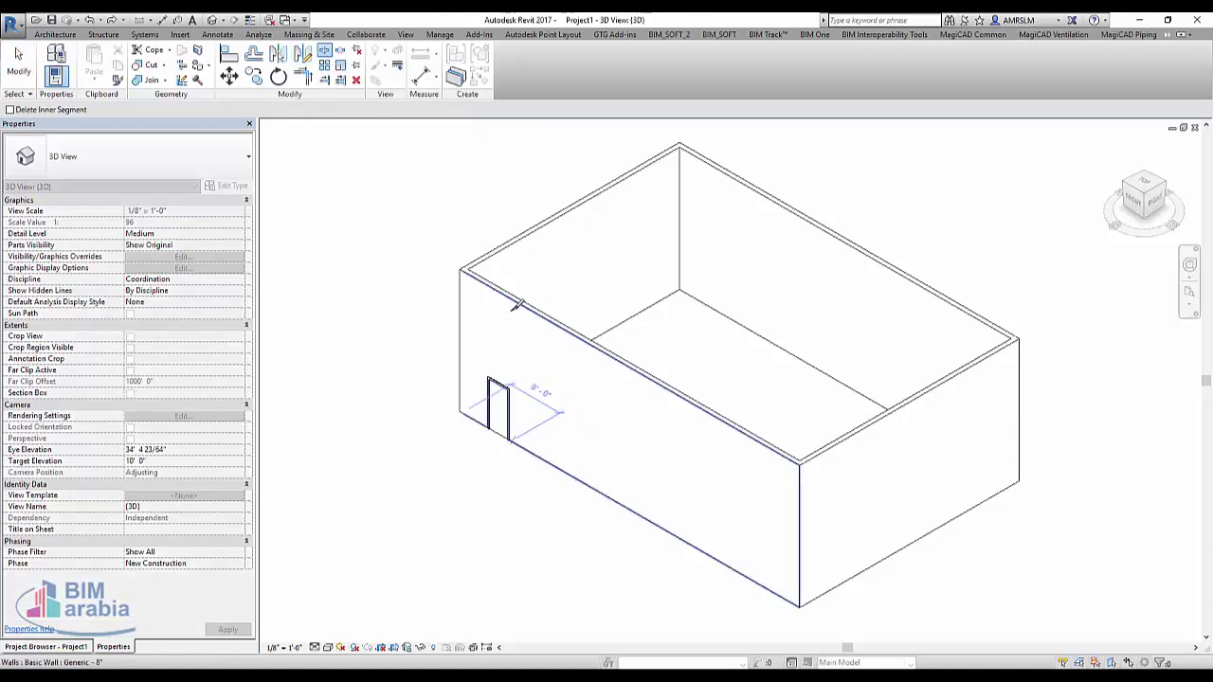
{"action": "left_click", "coordinate": [518, 311]}
{"action": "key", "text": "Escape"}
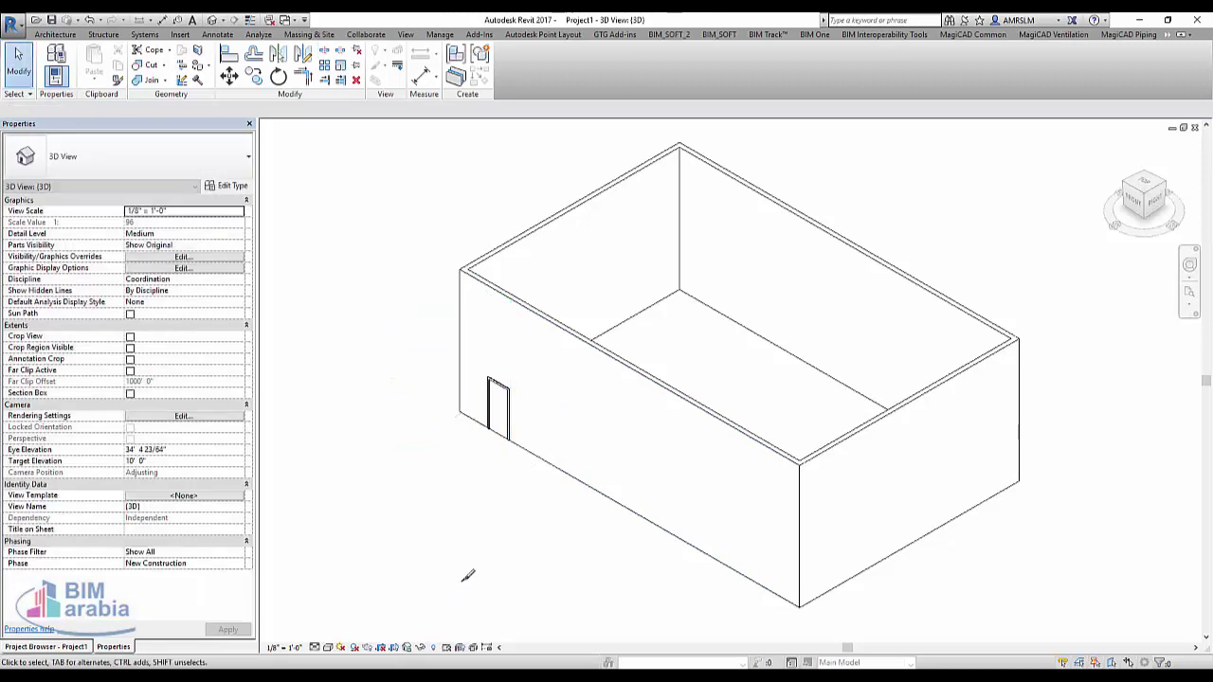
Change the longer front-wall segment and the right side wall to Curtain Wall 1
{"action": "left_click", "coordinate": [658, 455]}
{"action": "left_click", "coordinate": [901, 451], "text": "ctrl"}
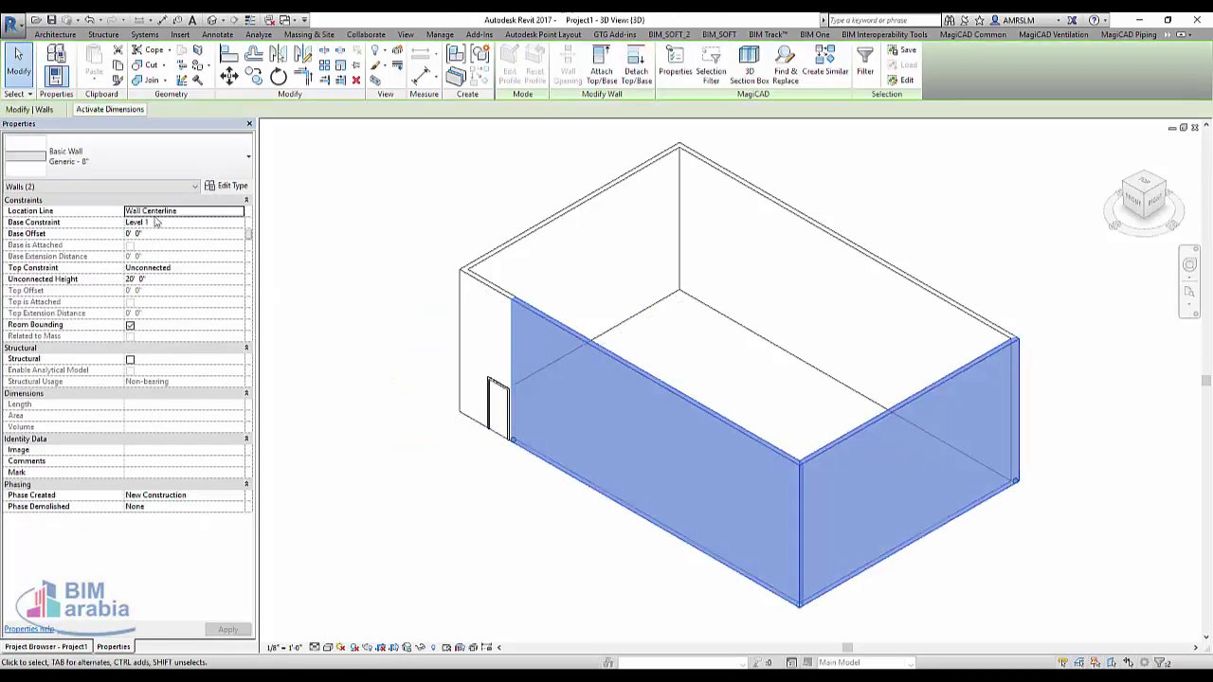
{"action": "left_click", "coordinate": [124, 156]}
{"action": "scroll", "coordinate": [121, 456], "scroll_direction": "down", "scroll_amount": 5}
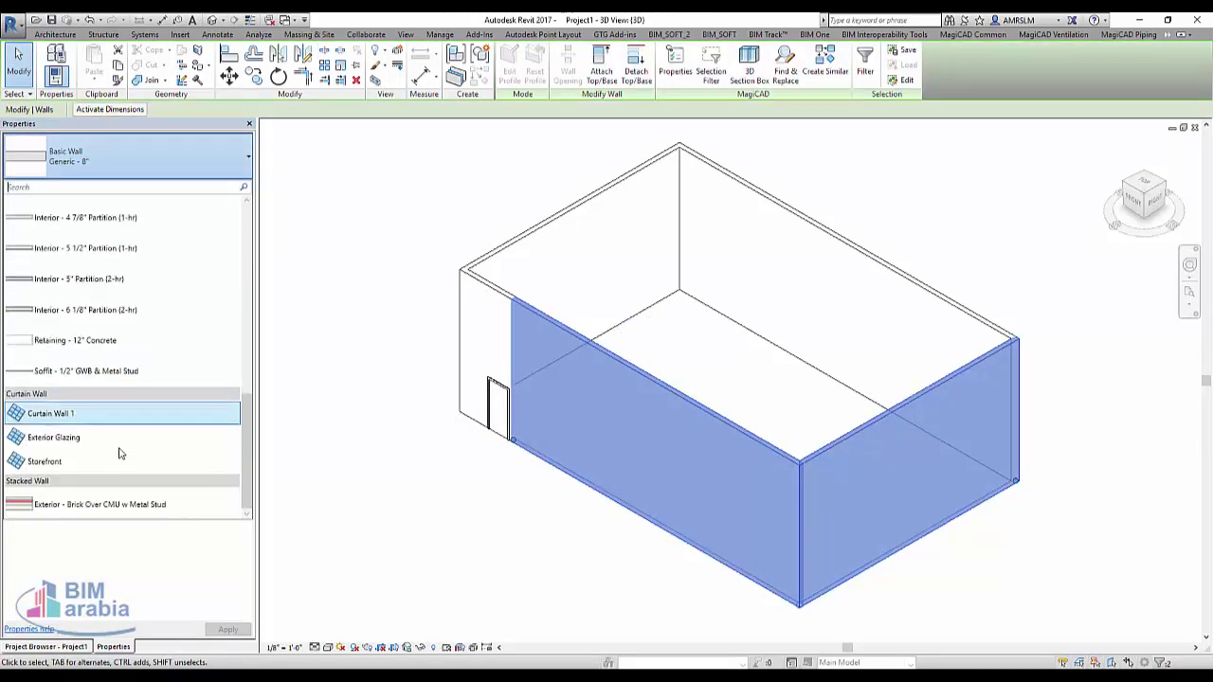
{"action": "left_click", "coordinate": [103, 415]}
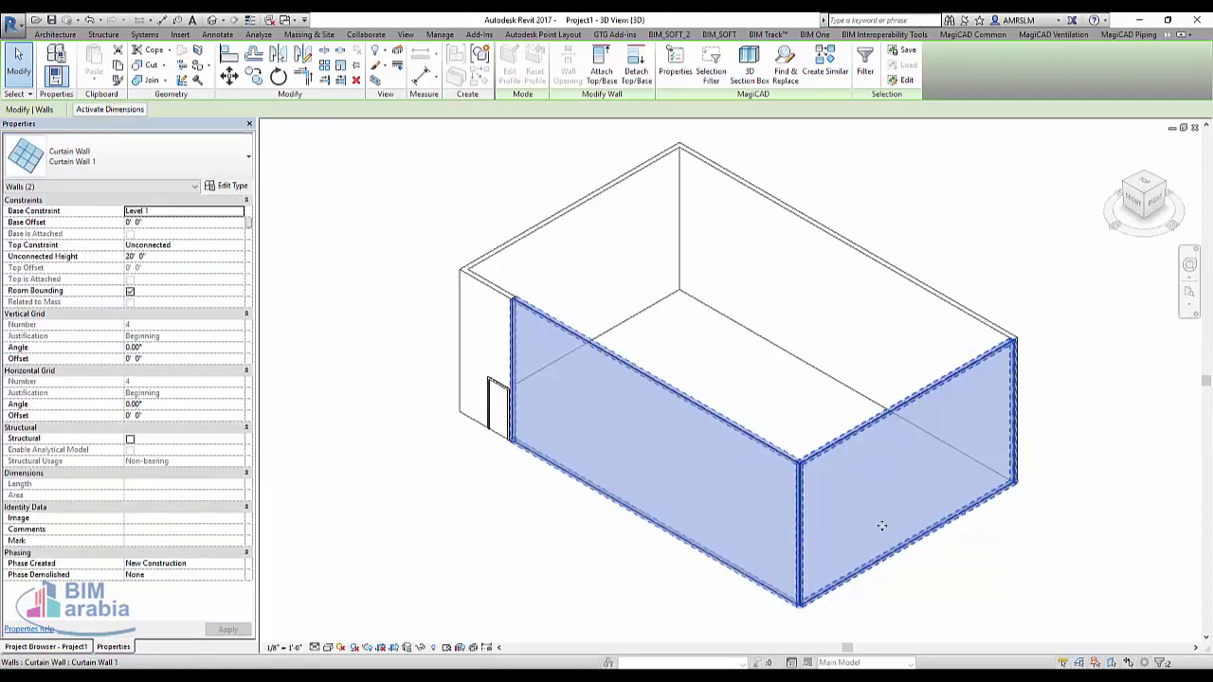
{"action": "left_click", "coordinate": [226, 186]}
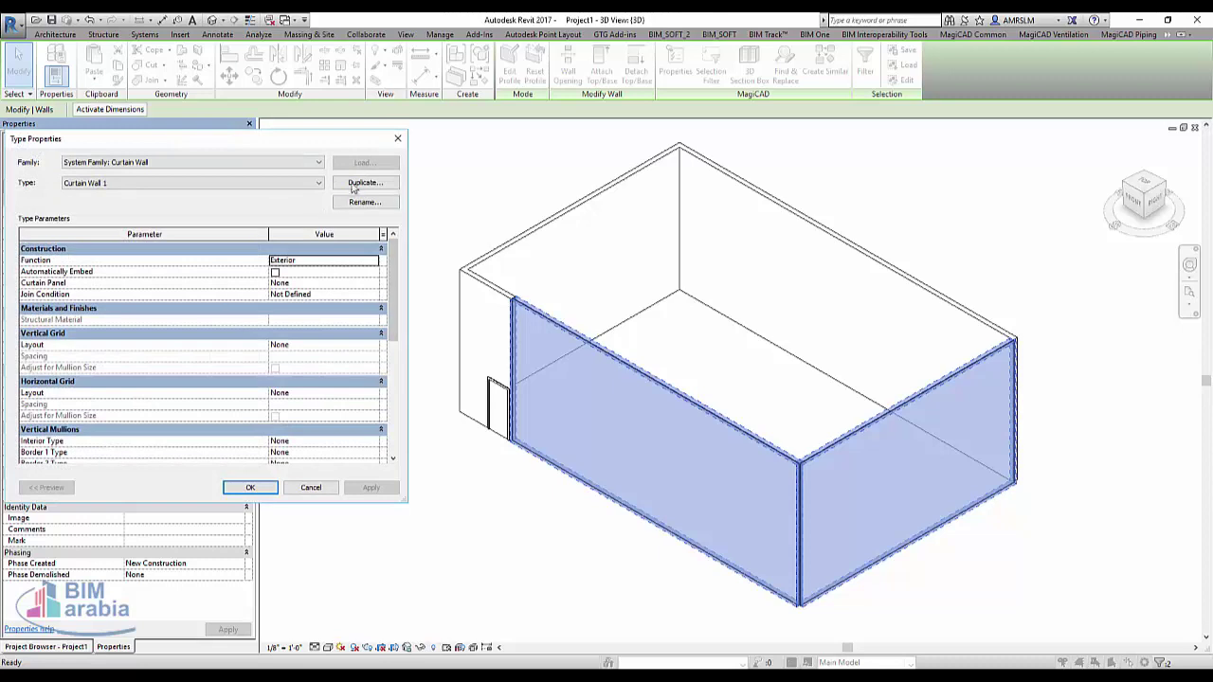
Duplicate the type as Curtain Wall 2 with Fixed Distance 5'-0" vertical and horizontal grids
{"action": "left_click", "coordinate": [353, 185]}
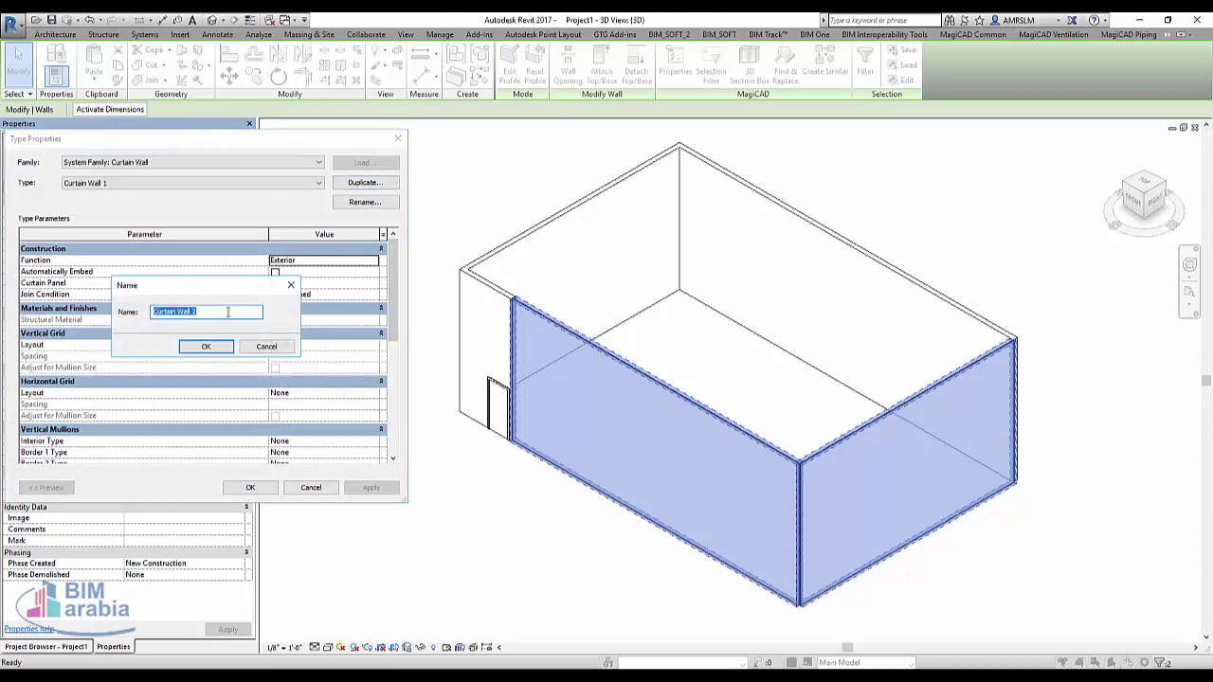
{"action": "left_click", "coordinate": [203, 343]}
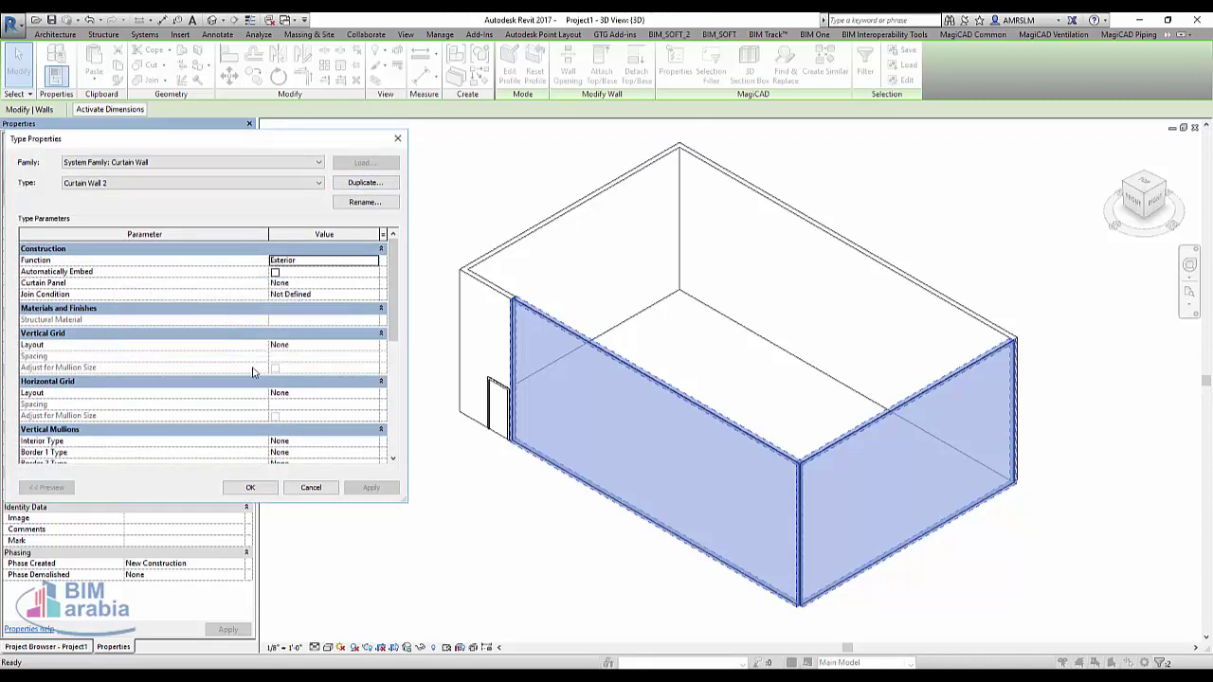
{"action": "left_click", "coordinate": [369, 347]}
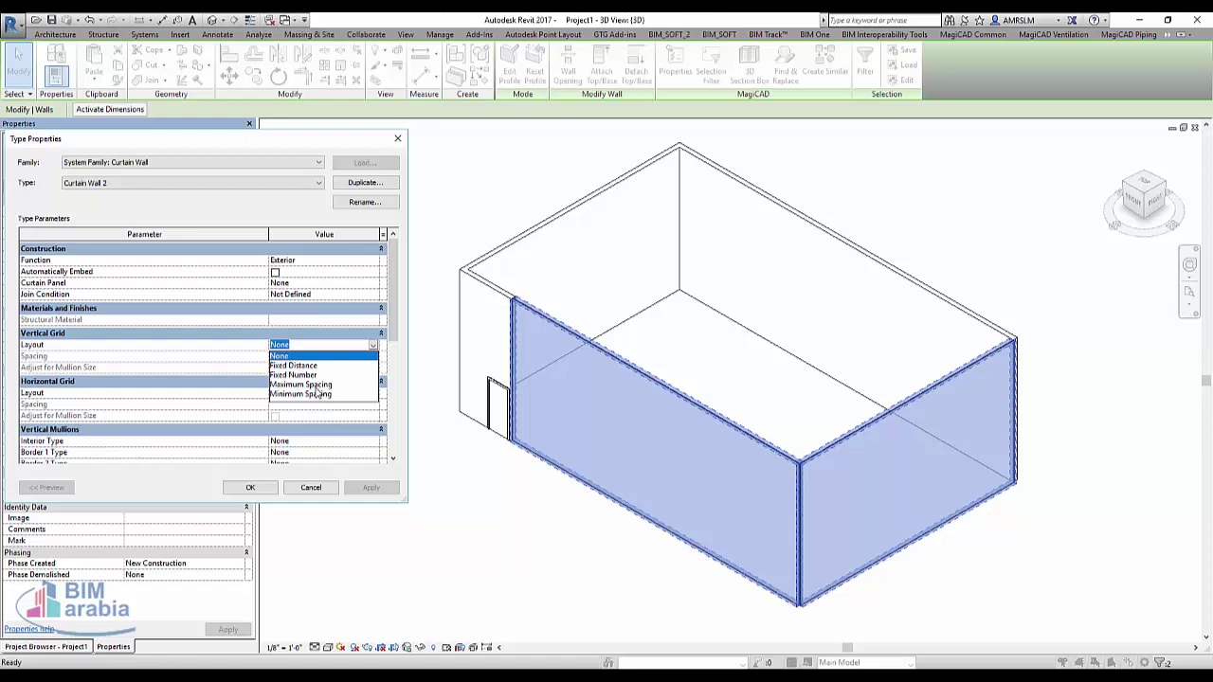
{"action": "left_click", "coordinate": [302, 365]}
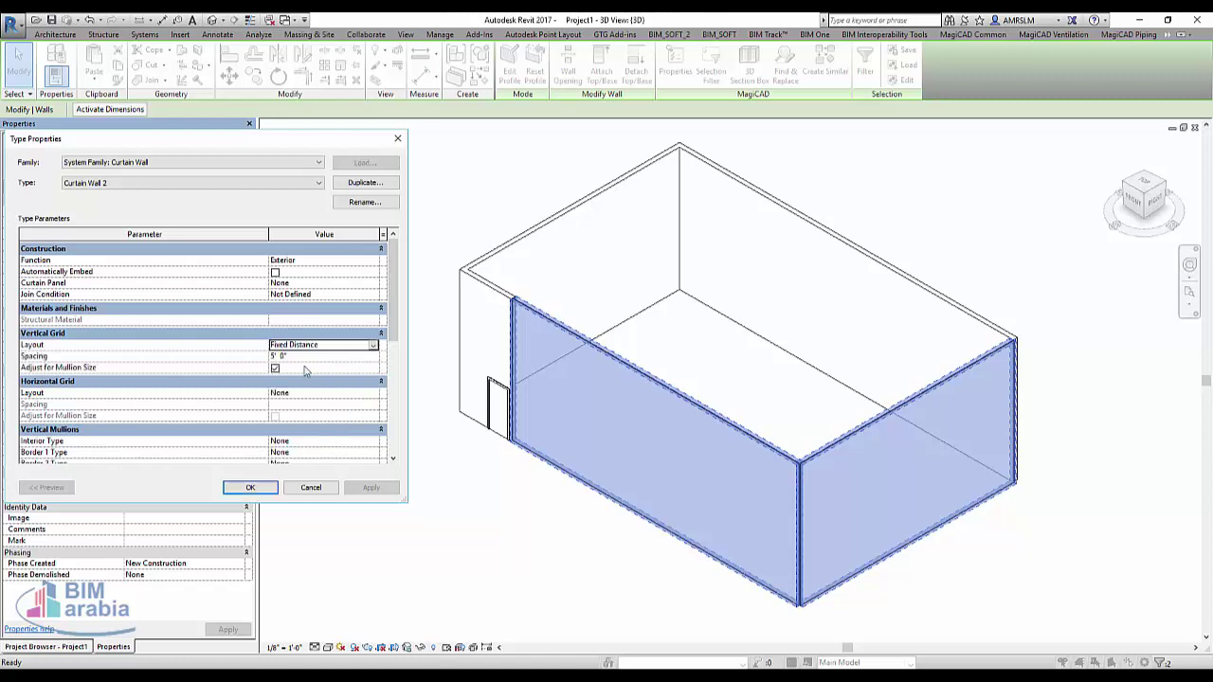
{"action": "left_click", "coordinate": [373, 394]}
{"action": "left_click", "coordinate": [332, 414]}
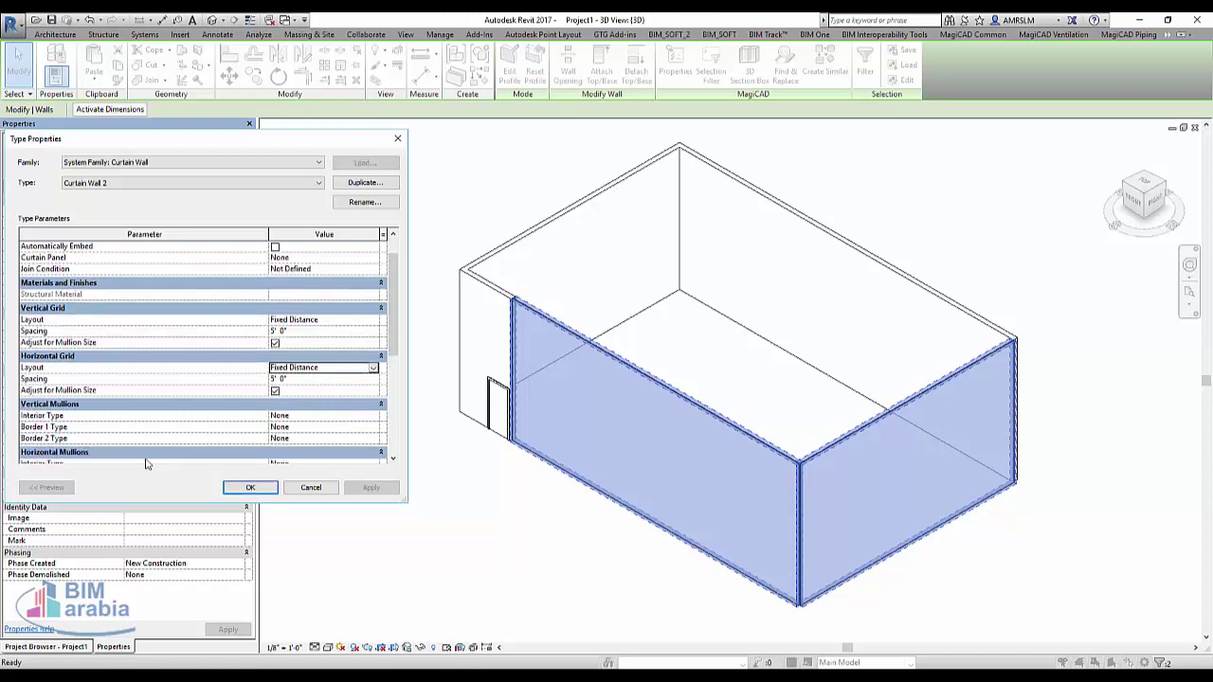
Give vertical mullions 2.5" circular interiors, L corner on border 1 and quad corner on border 2
{"action": "scroll", "coordinate": [157, 462], "scroll_direction": "down", "scroll_amount": 1}
{"action": "scroll", "coordinate": [132, 445], "scroll_direction": "down", "scroll_amount": 1}
{"action": "left_click", "coordinate": [369, 381]}
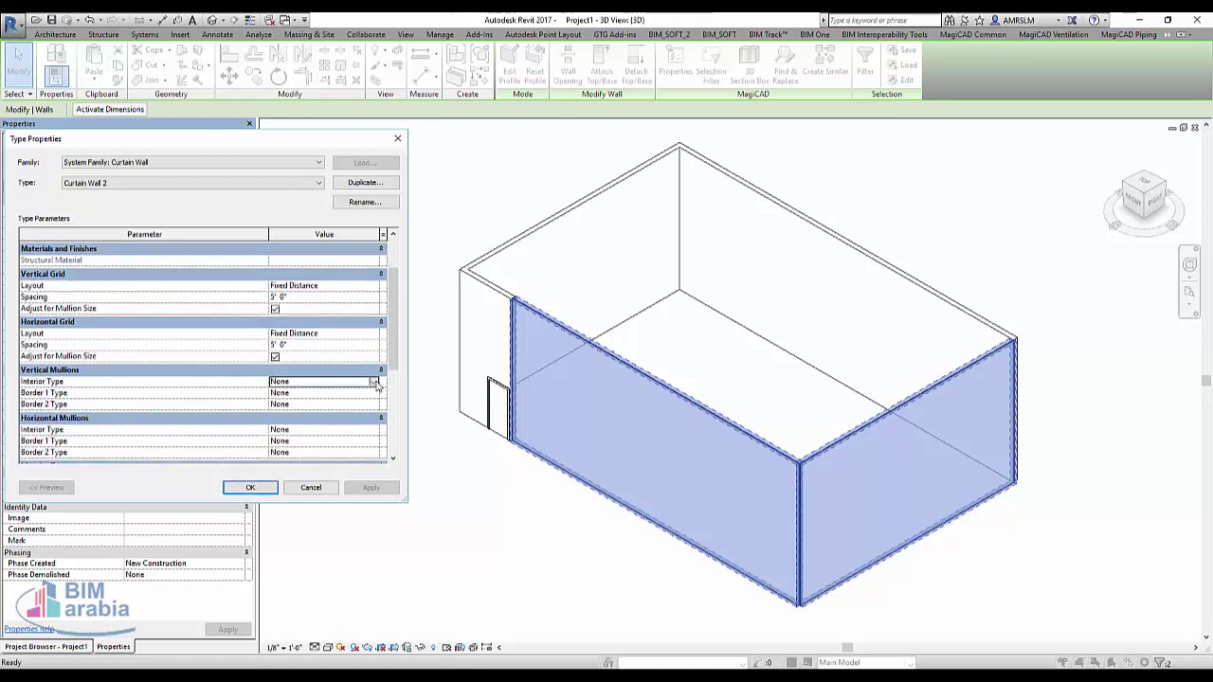
{"action": "left_click", "coordinate": [374, 382]}
{"action": "left_click", "coordinate": [369, 403]}
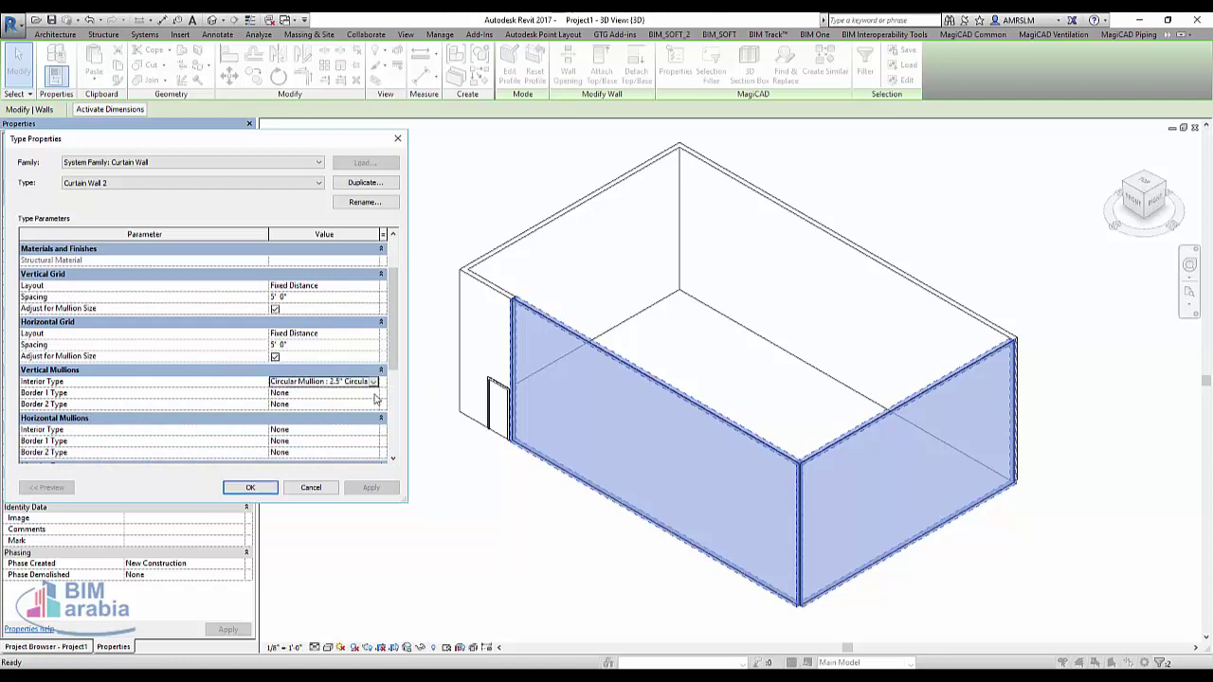
{"action": "left_click", "coordinate": [373, 392]}
{"action": "left_click", "coordinate": [368, 424]}
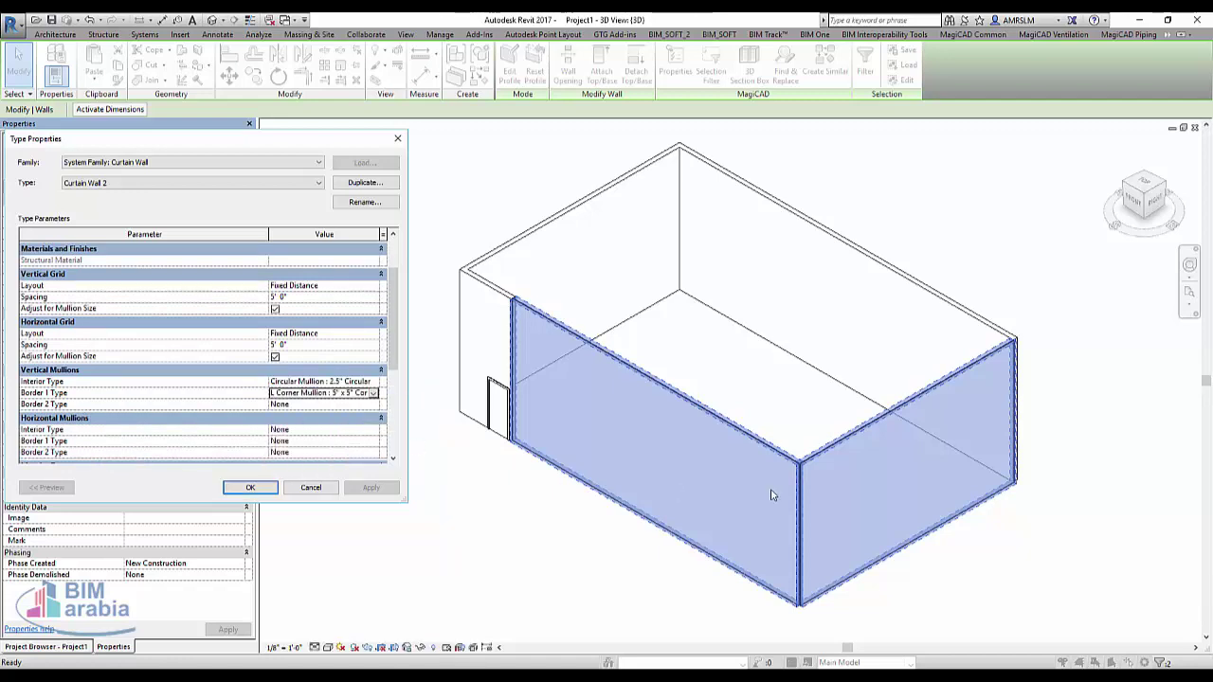
{"action": "left_click", "coordinate": [371, 405]}
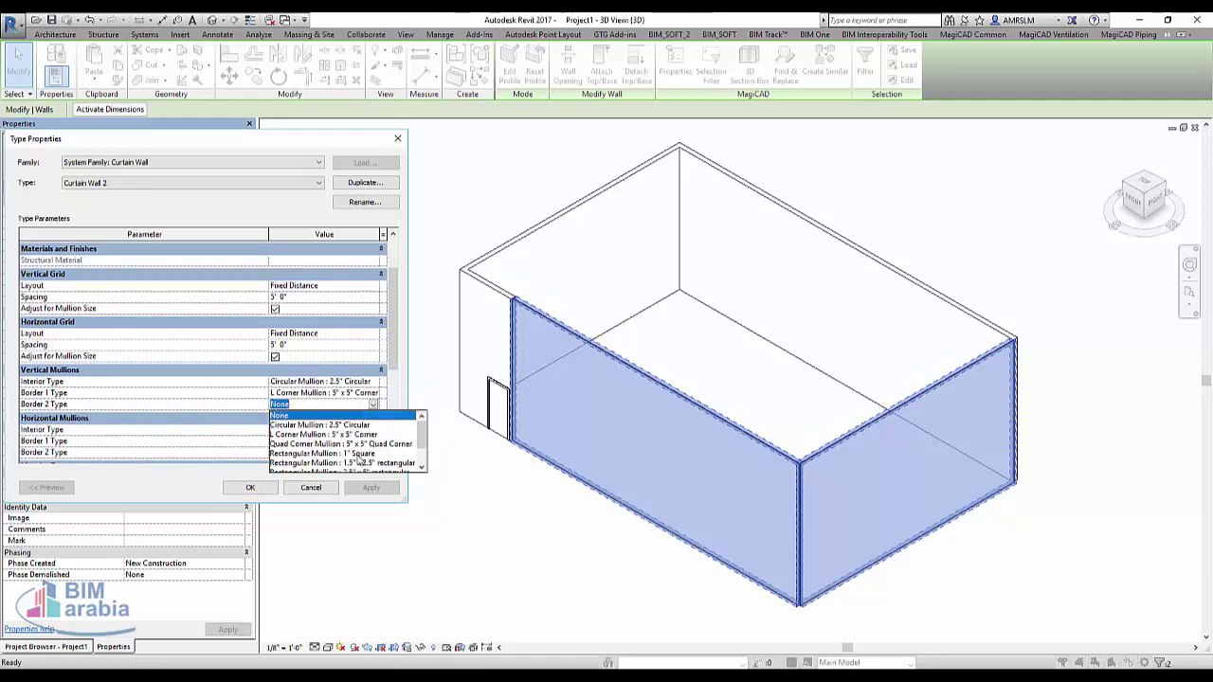
{"action": "left_click", "coordinate": [362, 444]}
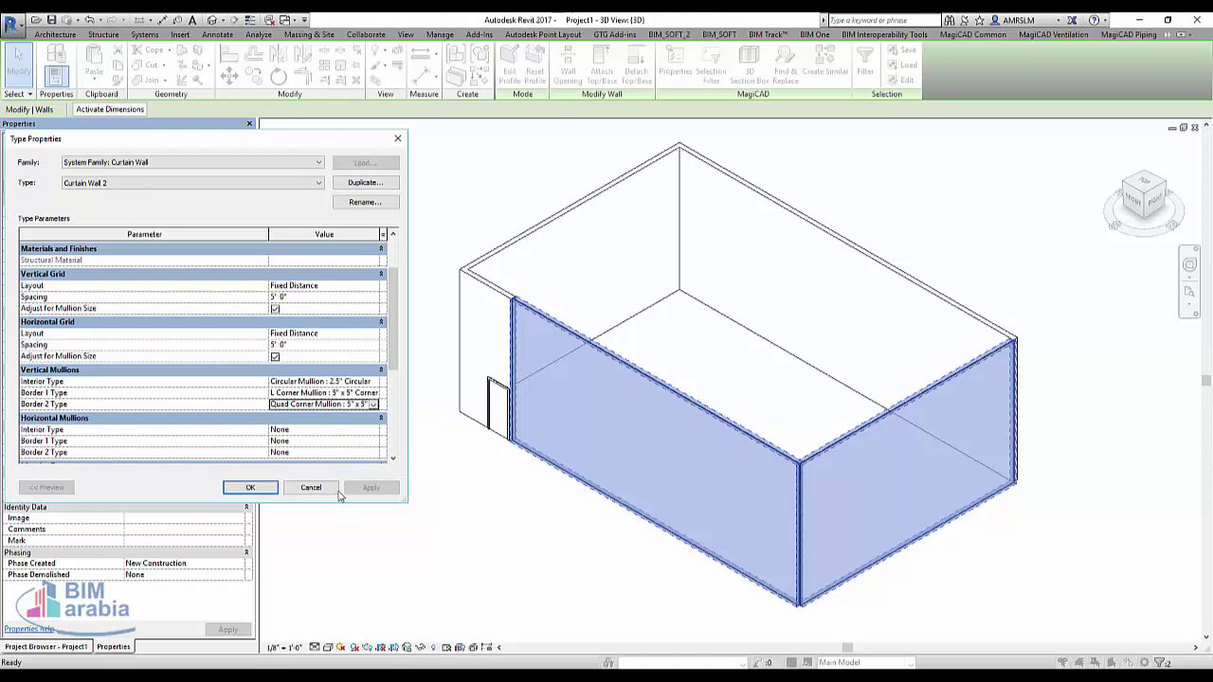
Give horizontal mullions 2.5" circular interiors and quad corners on both borders, then apply
{"action": "left_click", "coordinate": [371, 429]}
{"action": "left_click", "coordinate": [374, 430]}
{"action": "left_click", "coordinate": [364, 452]}
{"action": "left_click", "coordinate": [374, 441]}
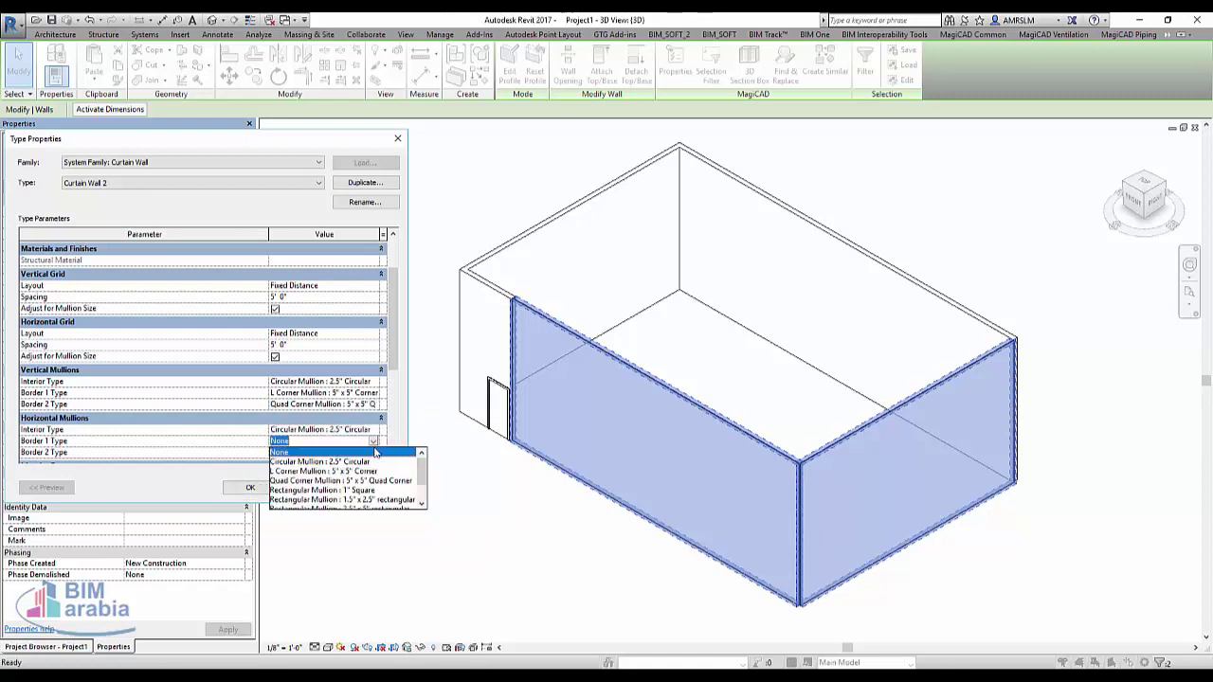
{"action": "left_click", "coordinate": [366, 481]}
{"action": "left_click", "coordinate": [374, 452]}
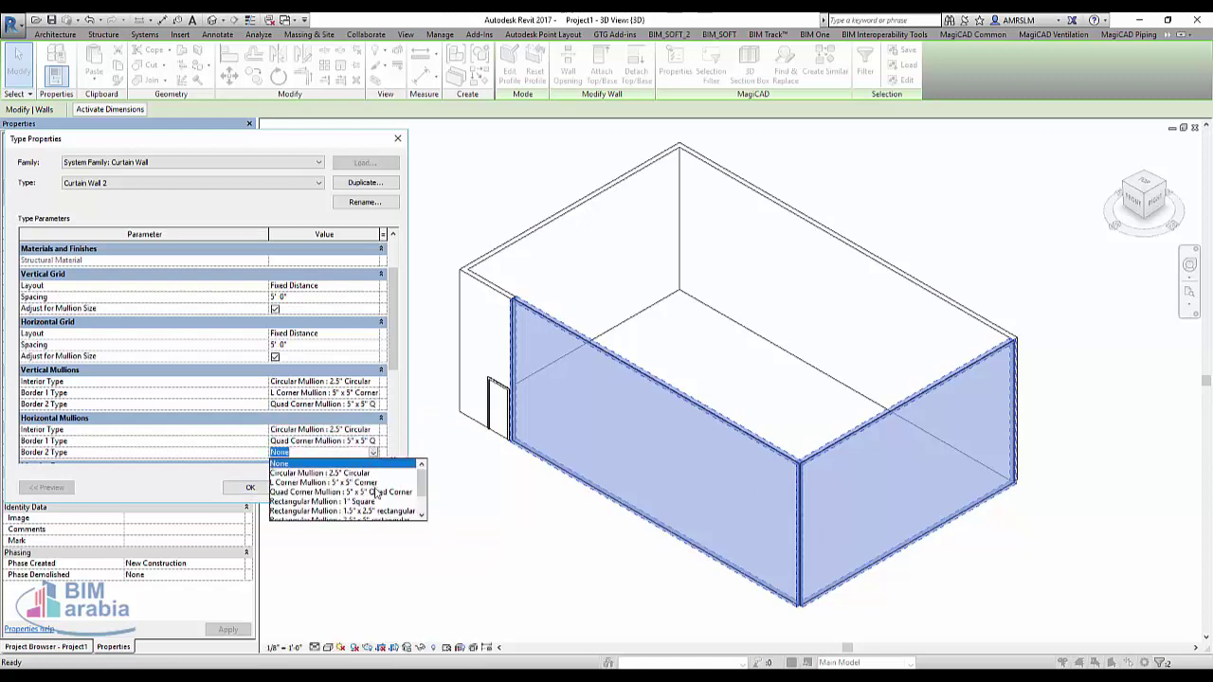
{"action": "left_click", "coordinate": [376, 492]}
{"action": "left_click", "coordinate": [271, 492]}
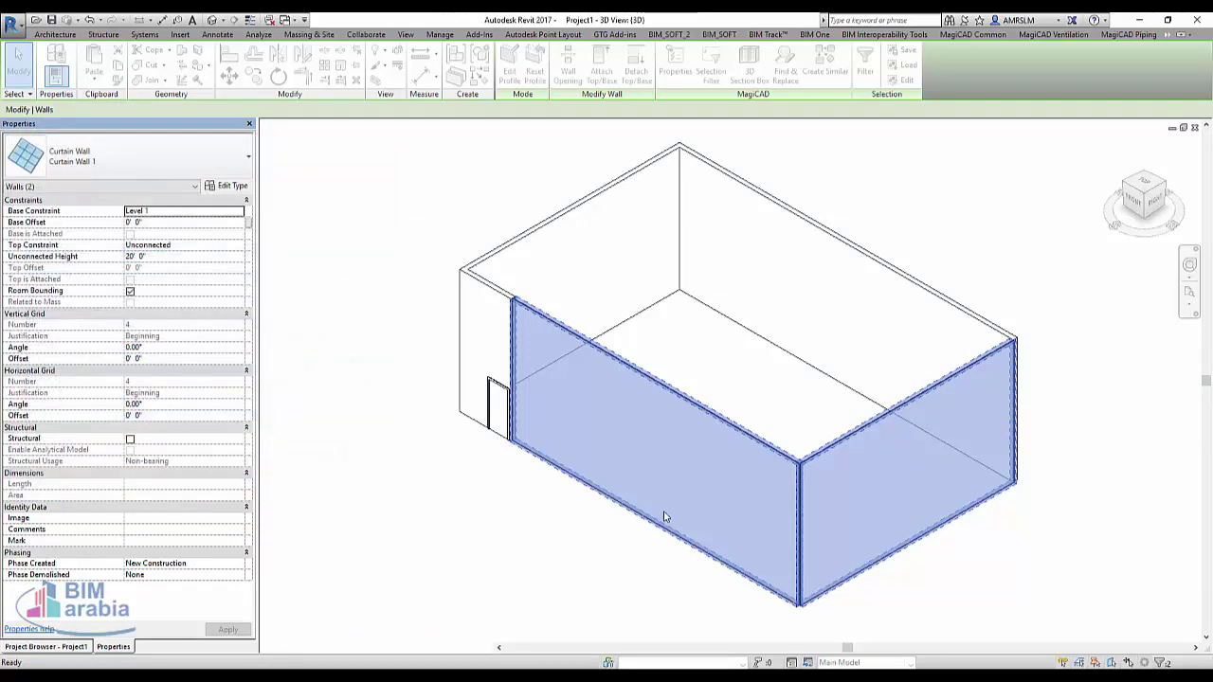
Delete the overlapping corner mullions to clear the error and deselect the walls
{"action": "left_click", "coordinate": [521, 389]}
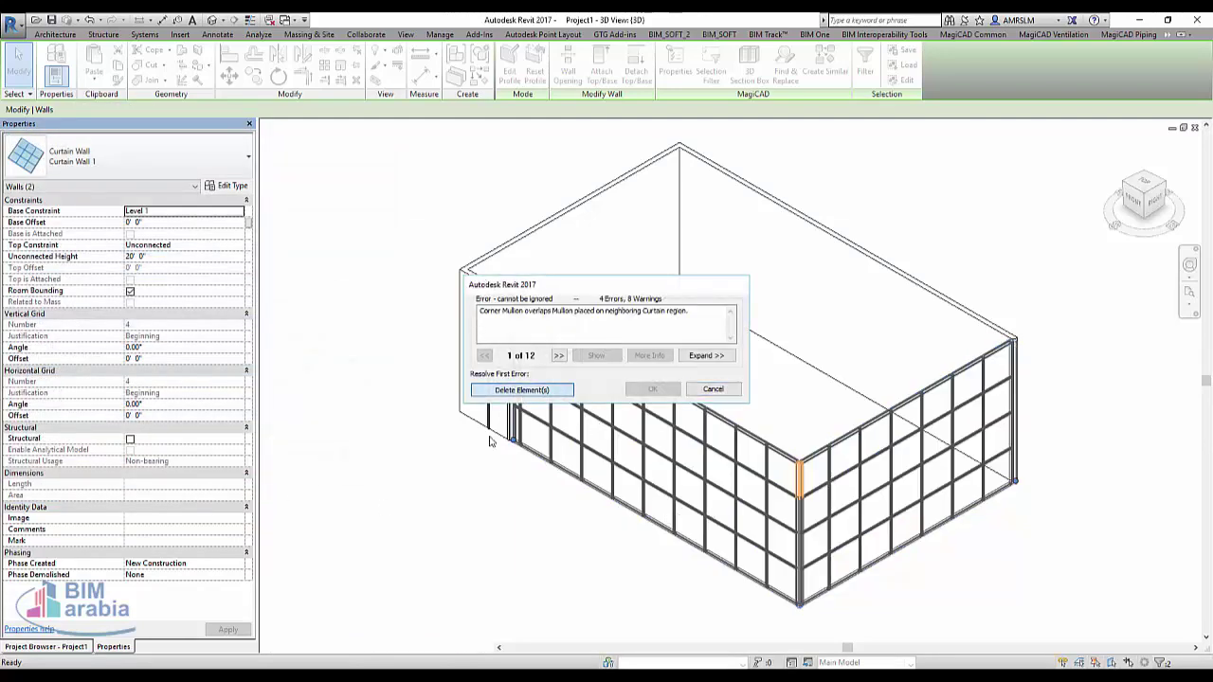
{"action": "left_click", "coordinate": [453, 557]}
{"action": "scroll", "coordinate": [401, 495], "scroll_direction": "down", "scroll_amount": 2}
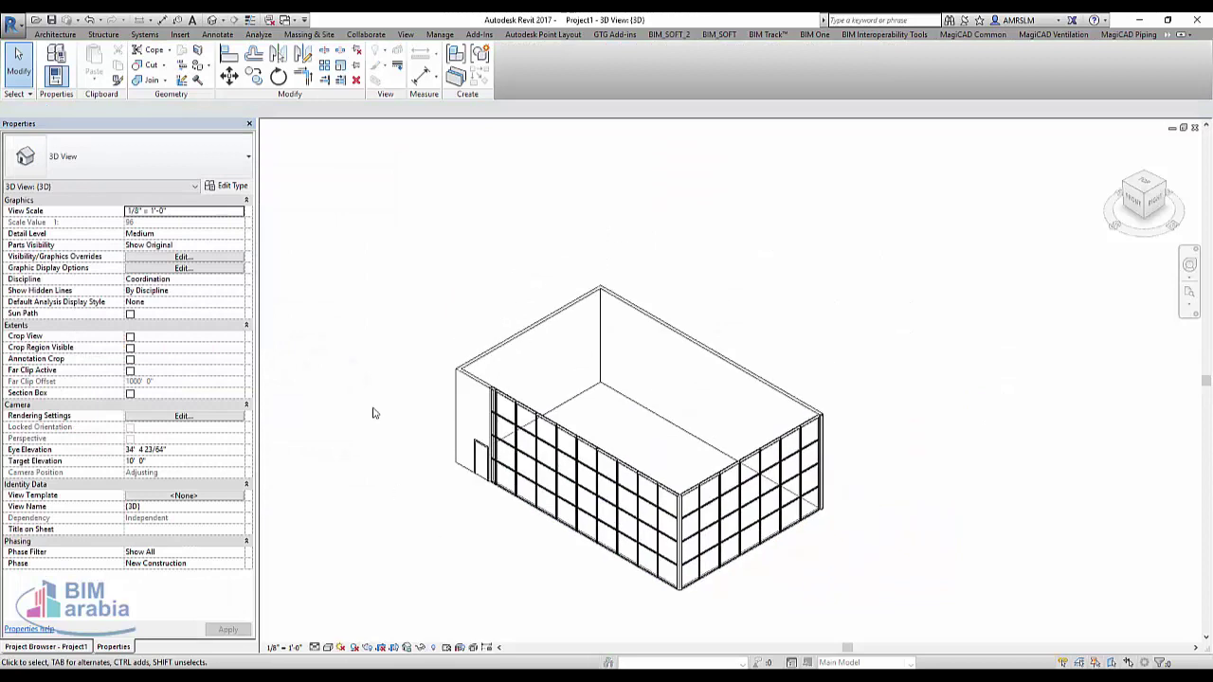
{"action": "scroll", "coordinate": [372, 414], "scroll_direction": "up", "scroll_amount": 1}
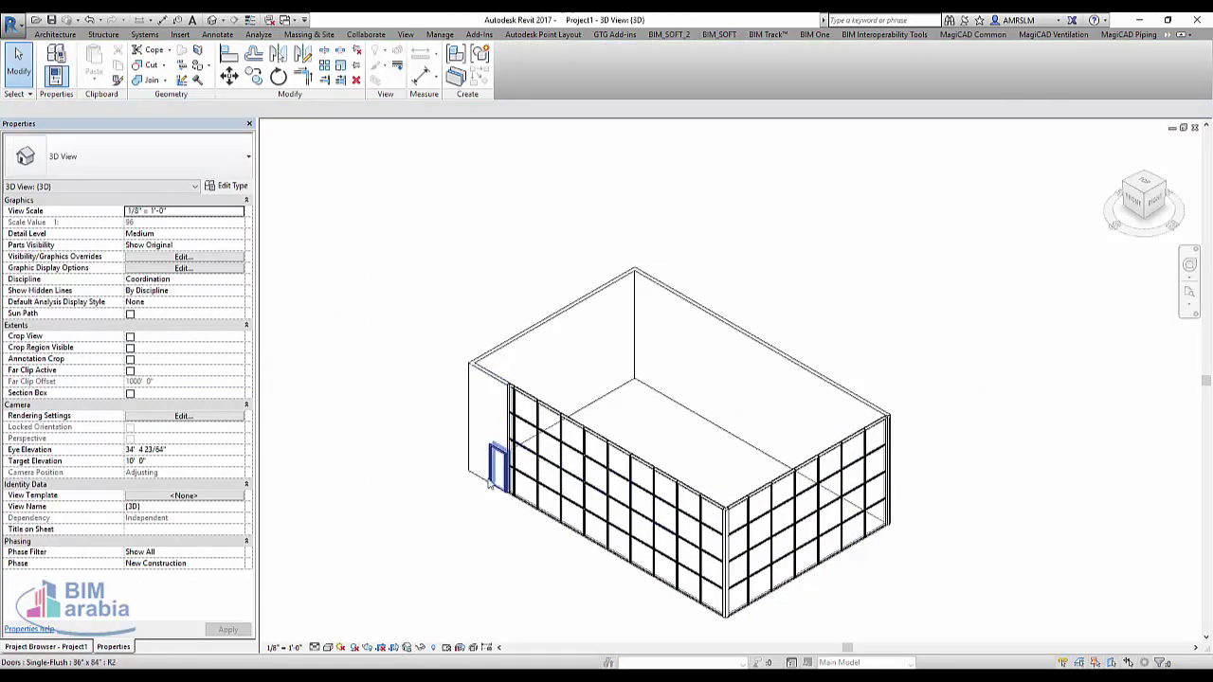
{"action": "scroll", "coordinate": [454, 454], "scroll_direction": "down", "scroll_amount": 1}
{"action": "scroll", "coordinate": [438, 471], "scroll_direction": "down", "scroll_amount": 2}
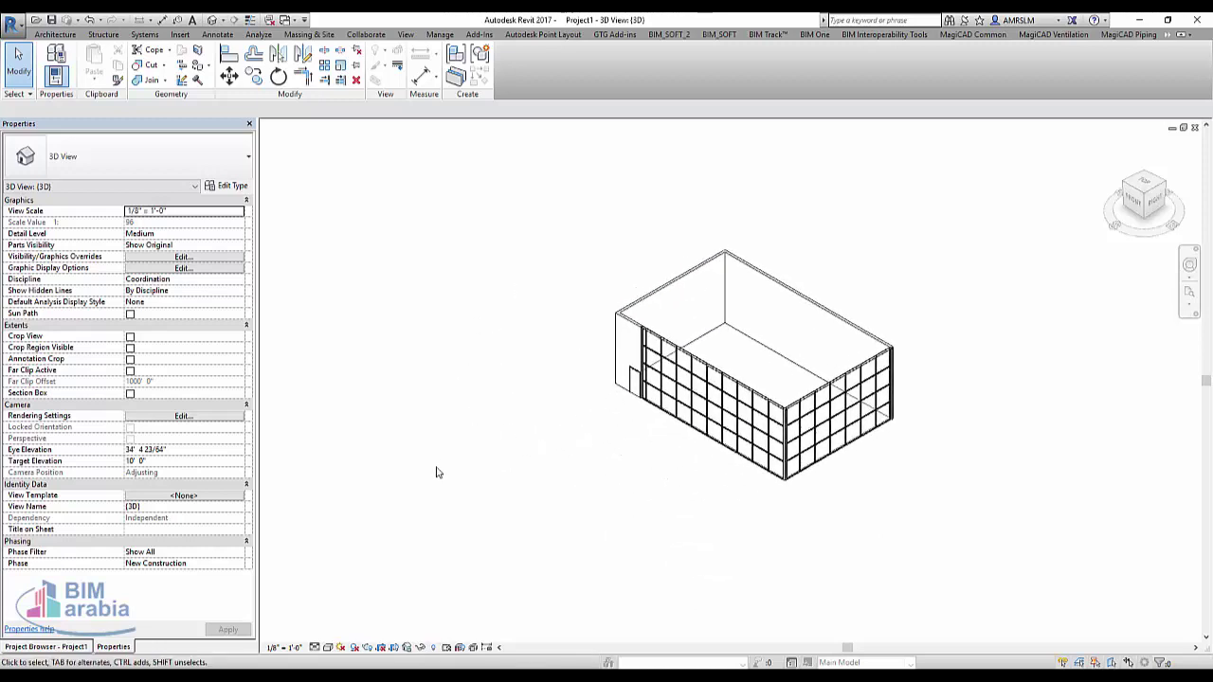
{"action": "middle_click_drag", "start_coordinate": [687, 562], "coordinate": [601, 532]}
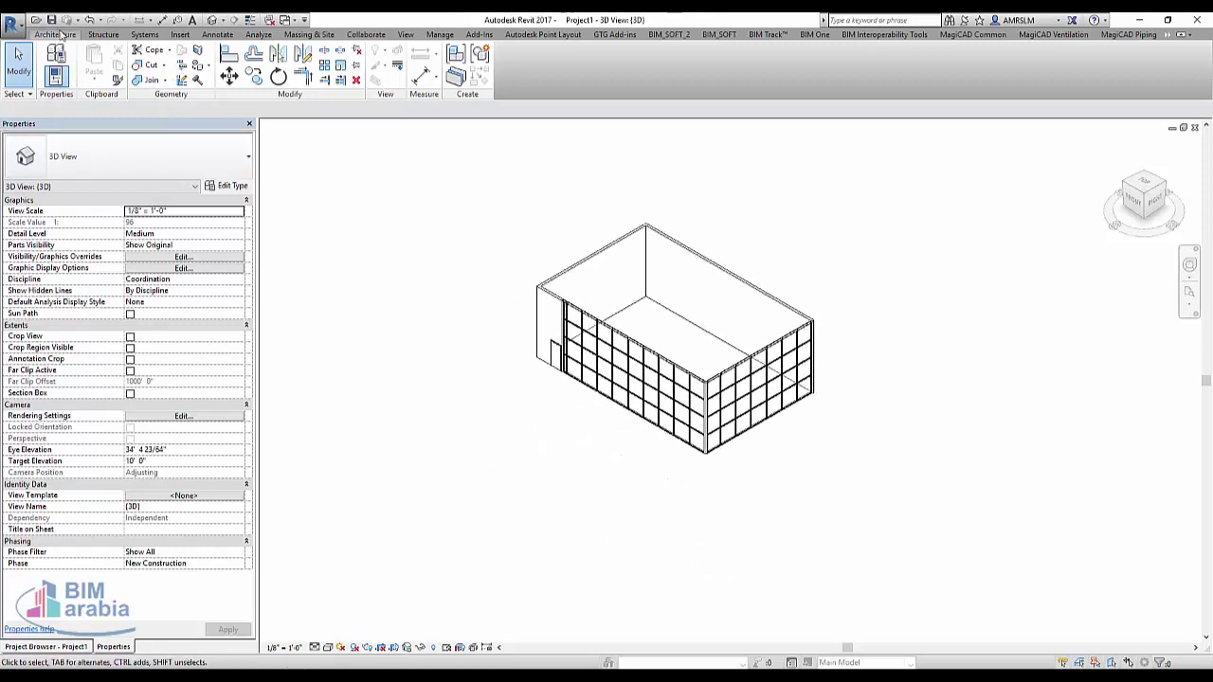
Draw a second rectangular room, about 62'-0" long, beside the first
{"action": "left_click", "coordinate": [58, 34]}
{"action": "left_click", "coordinate": [57, 55]}
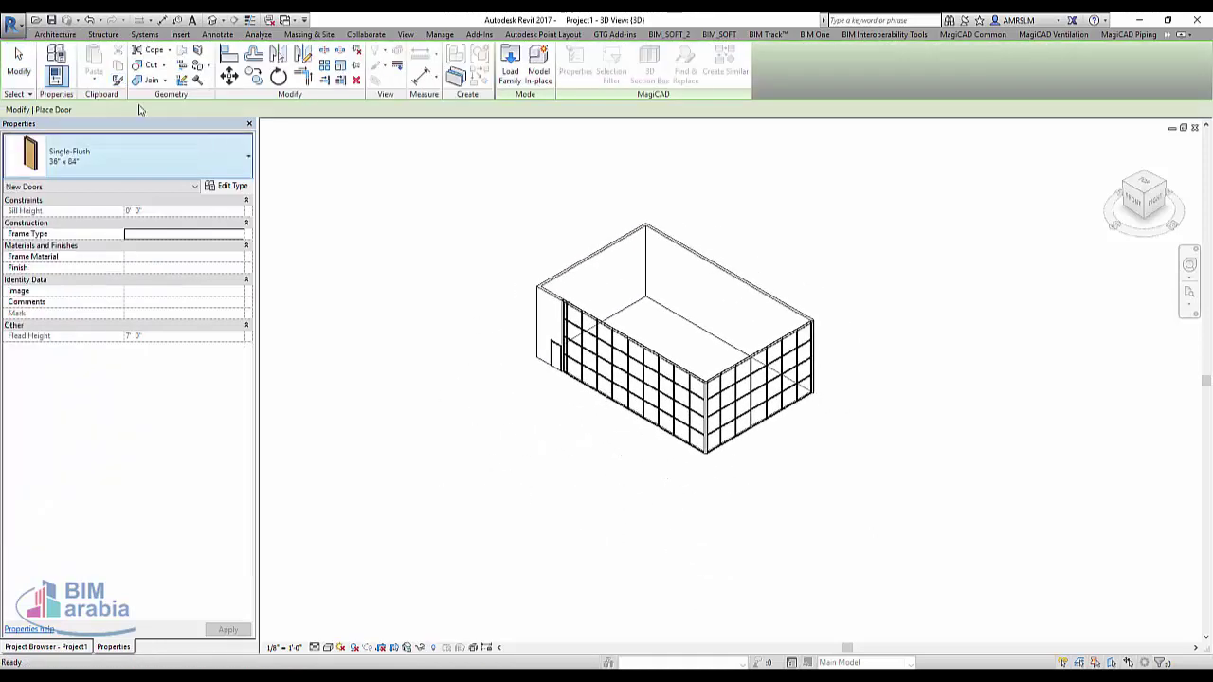
{"action": "left_click", "coordinate": [55, 34]}
{"action": "left_click", "coordinate": [53, 59]}
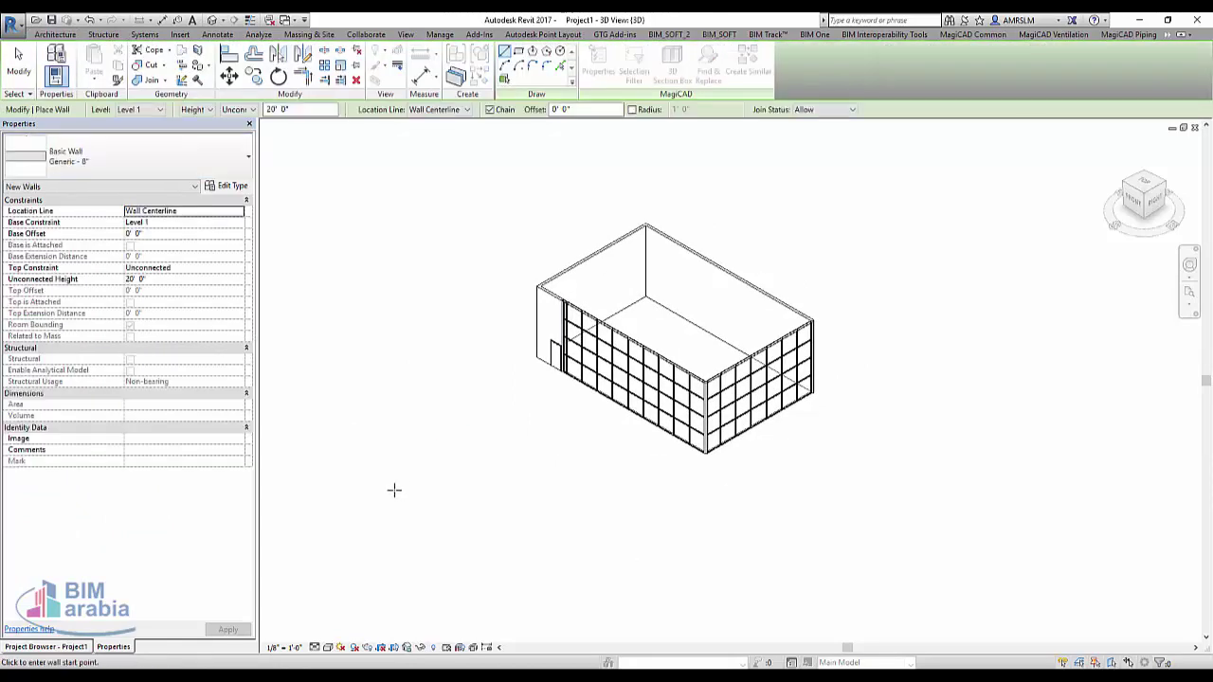
{"action": "left_click", "coordinate": [519, 50]}
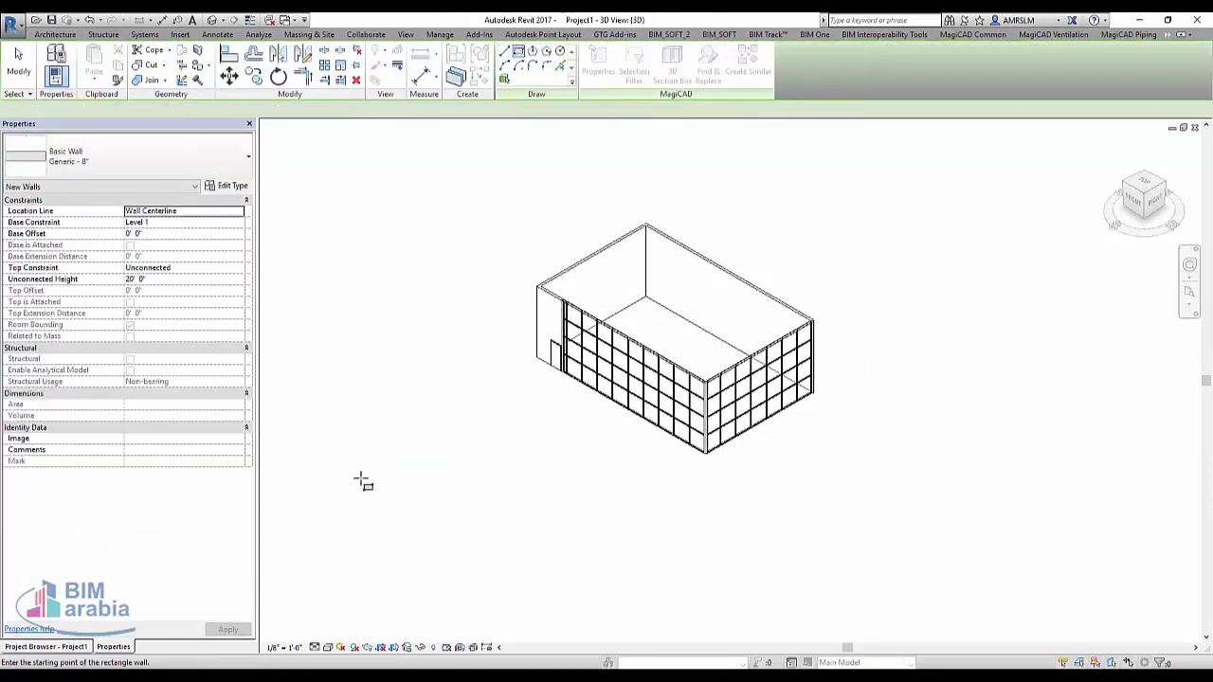
{"action": "left_click", "coordinate": [371, 483]}
{"action": "left_click", "coordinate": [675, 555]}
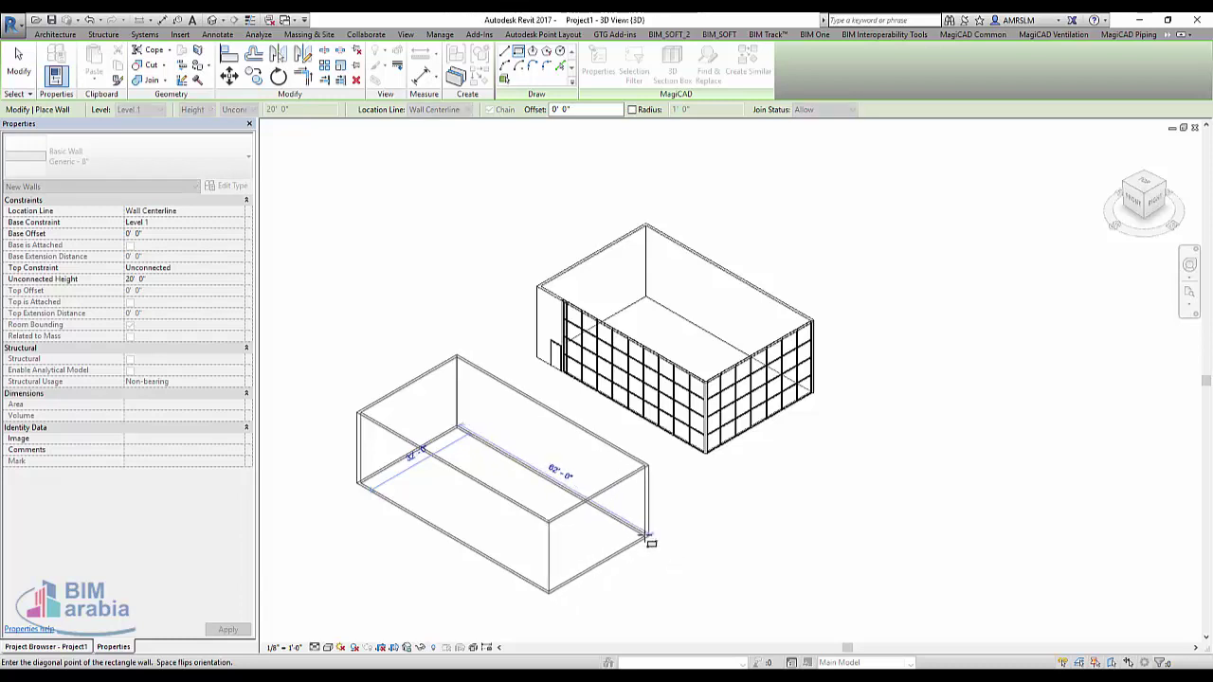
{"action": "key", "text": "Escape"}
{"action": "key", "text": "Escape"}
{"action": "scroll", "coordinate": [437, 545], "scroll_direction": "up", "scroll_amount": 1}
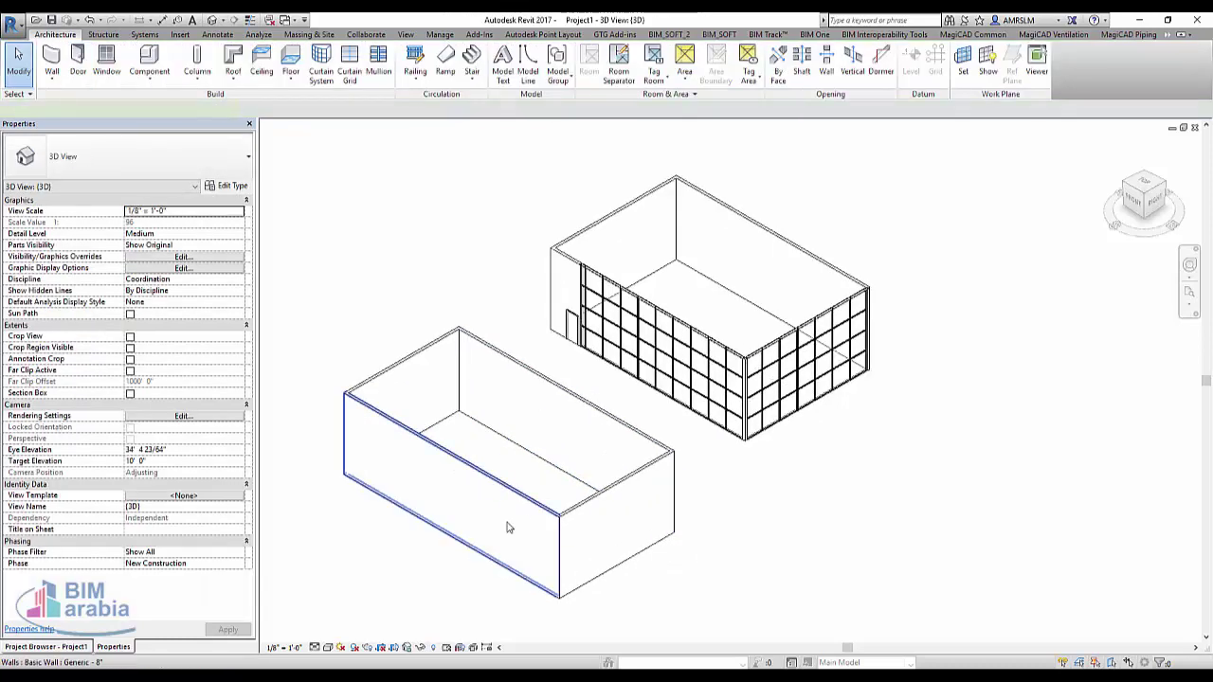
Change the new room's front and right walls to Curtain Wall 2, deleting conflicting corner mullions
{"action": "left_click", "coordinate": [513, 521]}
{"action": "left_click", "coordinate": [580, 502], "text": "ctrl"}
{"action": "left_click", "coordinate": [143, 156]}
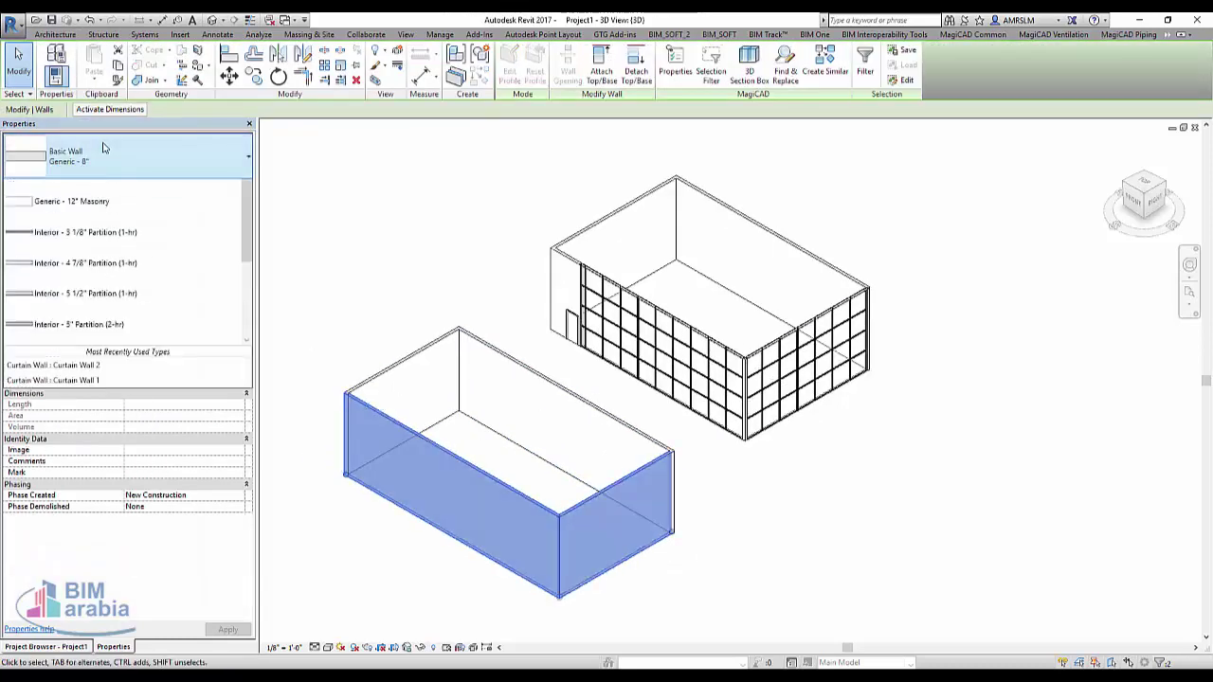
{"action": "scroll", "coordinate": [130, 398], "scroll_direction": "down", "scroll_amount": 3}
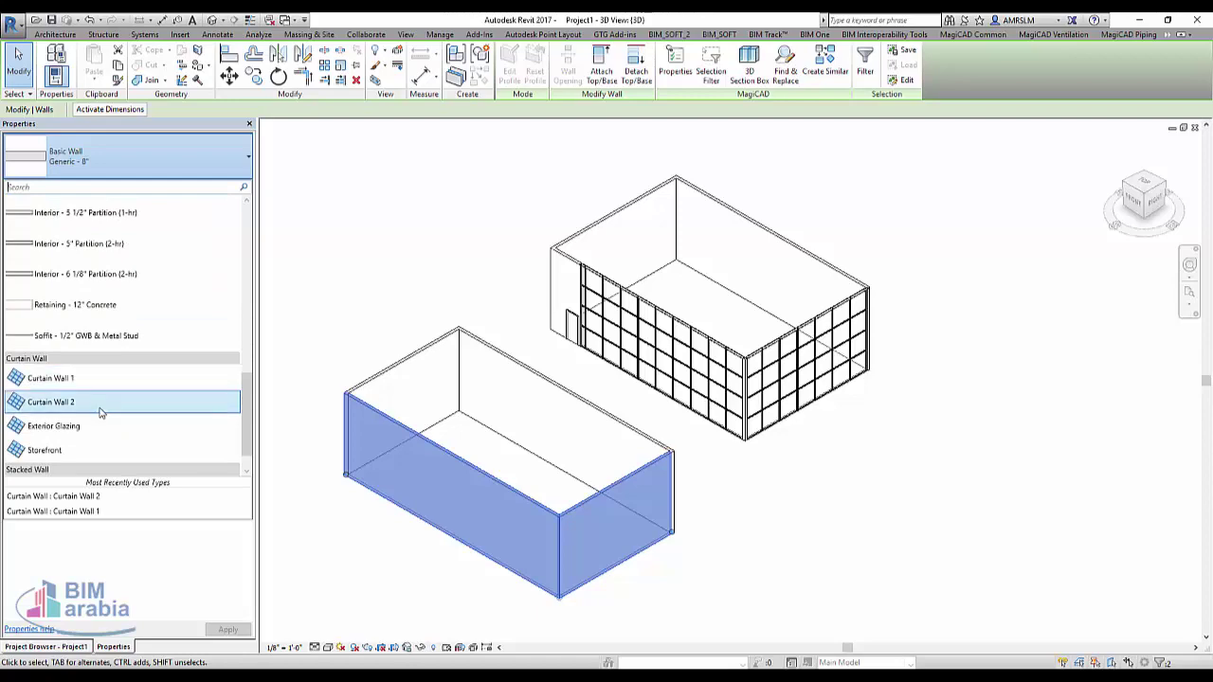
{"action": "left_click", "coordinate": [576, 435]}
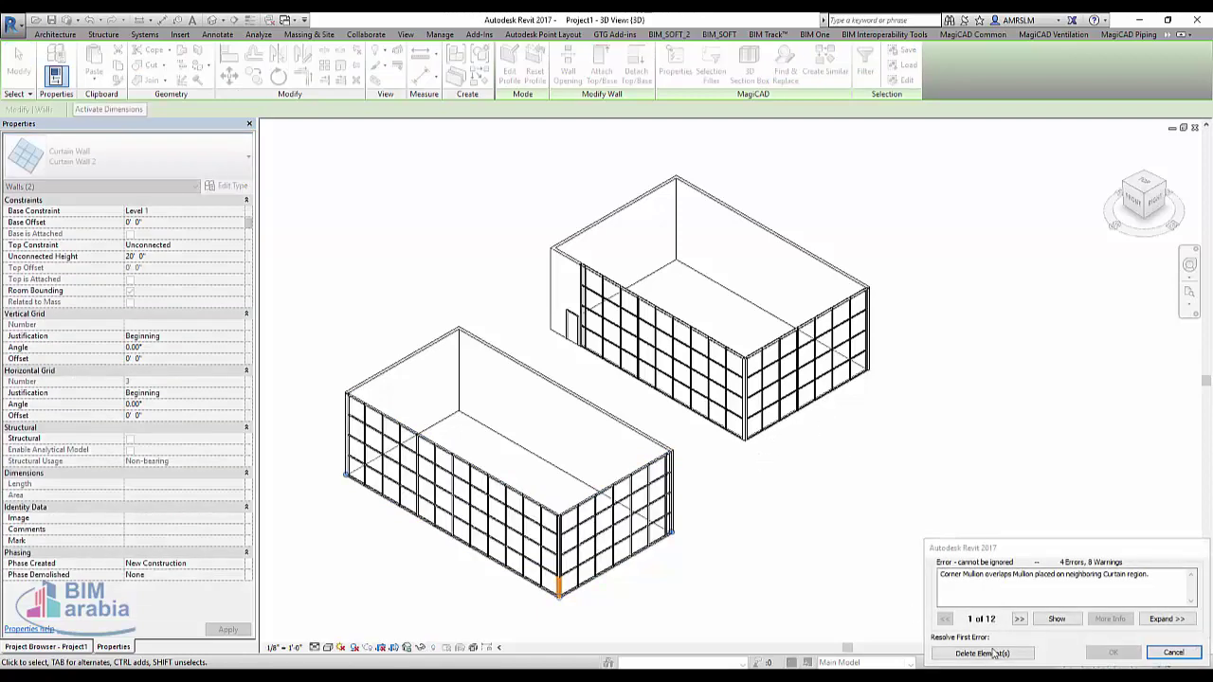
{"action": "left_click", "coordinate": [967, 653]}
{"action": "middle_click_drag", "start_coordinate": [780, 575], "coordinate": [875, 509], "text": "shift"}
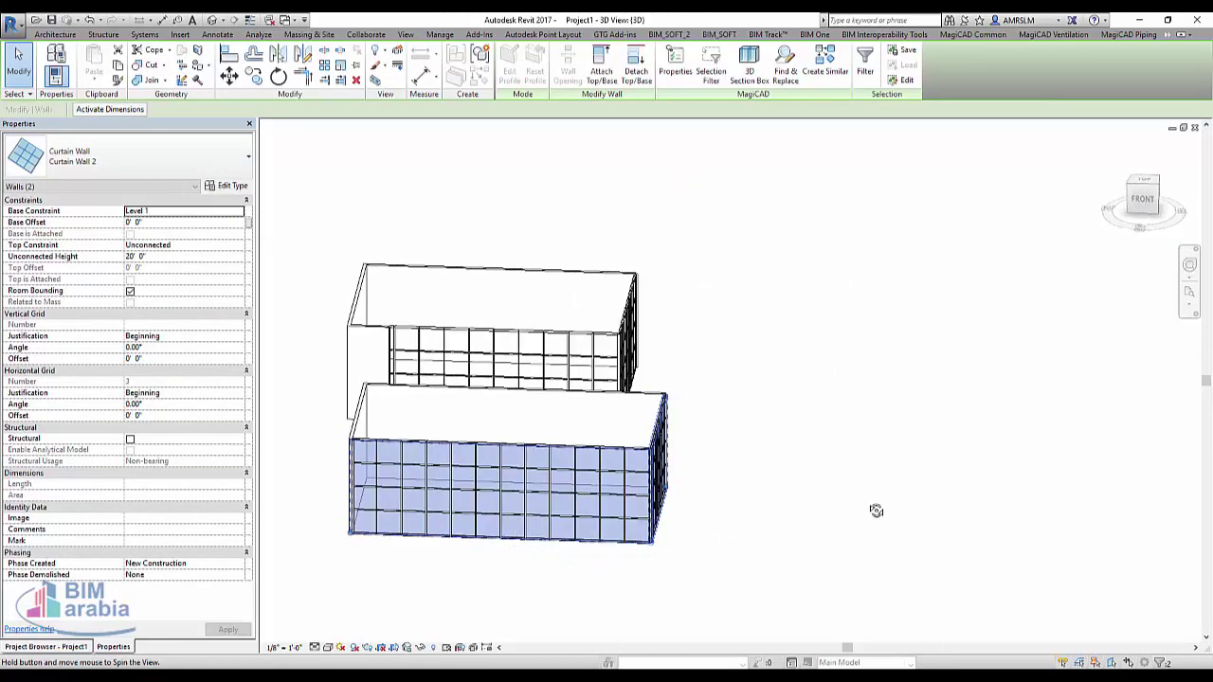
{"action": "scroll", "coordinate": [389, 460], "scroll_direction": "up", "scroll_amount": 4}
{"action": "scroll", "coordinate": [270, 494], "scroll_direction": "up", "scroll_amount": 2}
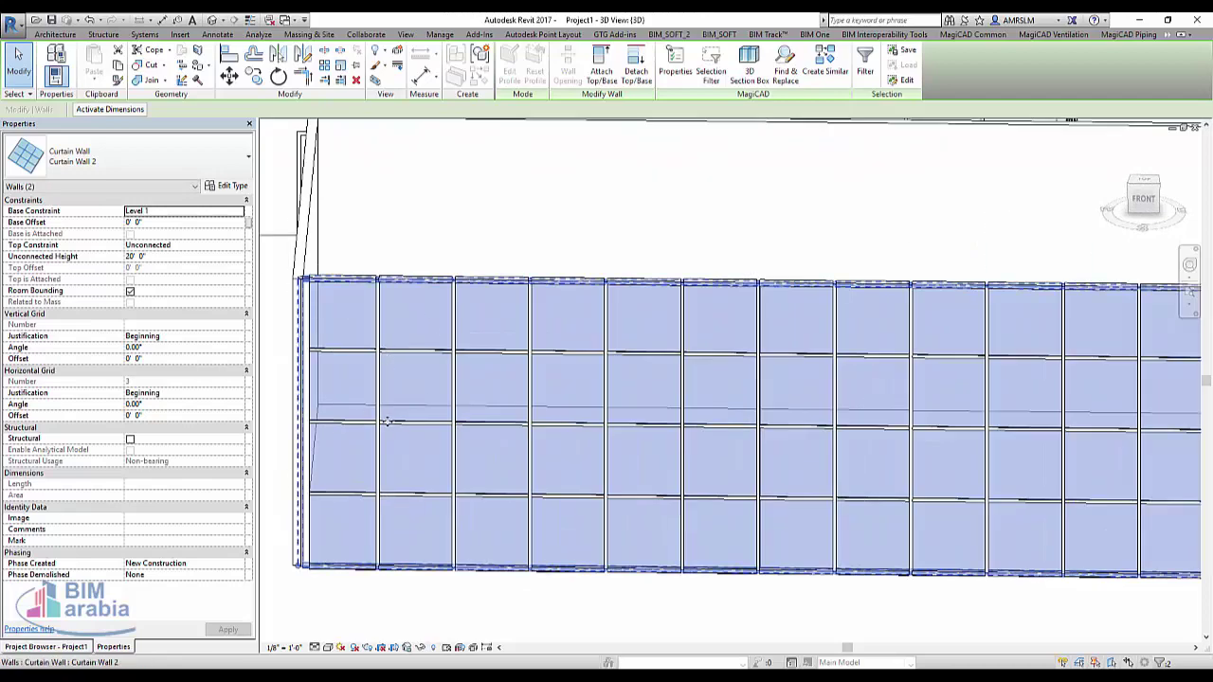
{"action": "key", "text": "Escape"}
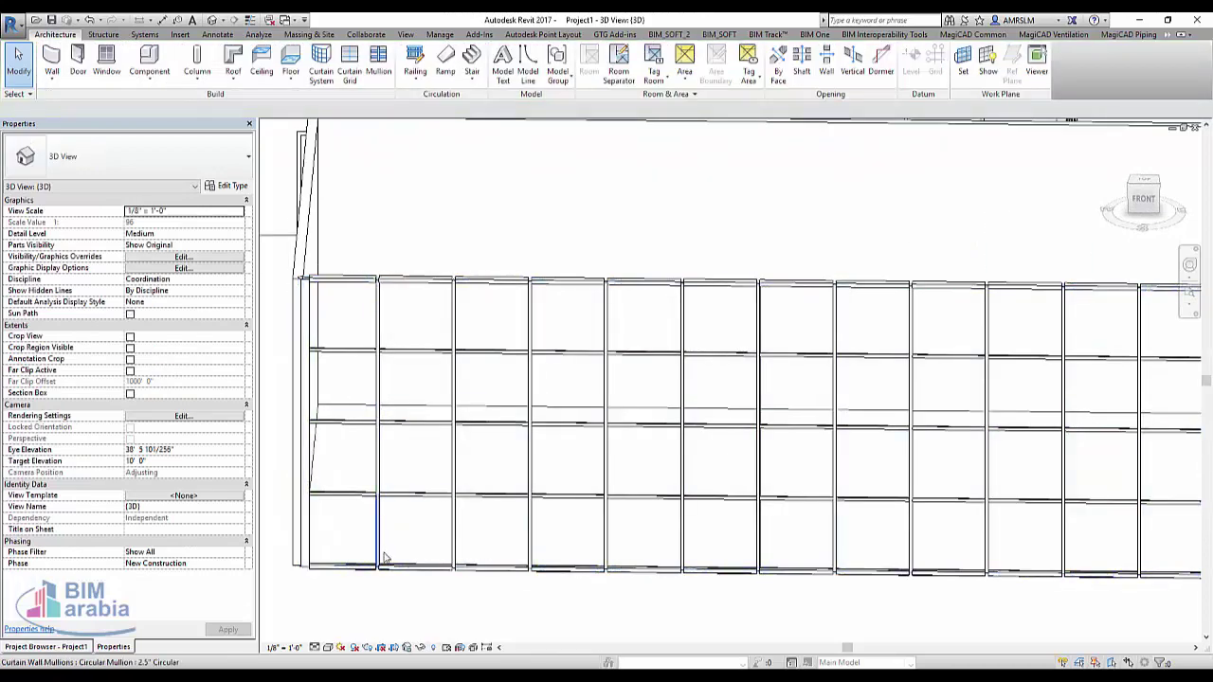
{"action": "left_click", "coordinate": [382, 535]}
{"action": "left_click", "coordinate": [377, 463], "text": "ctrl"}
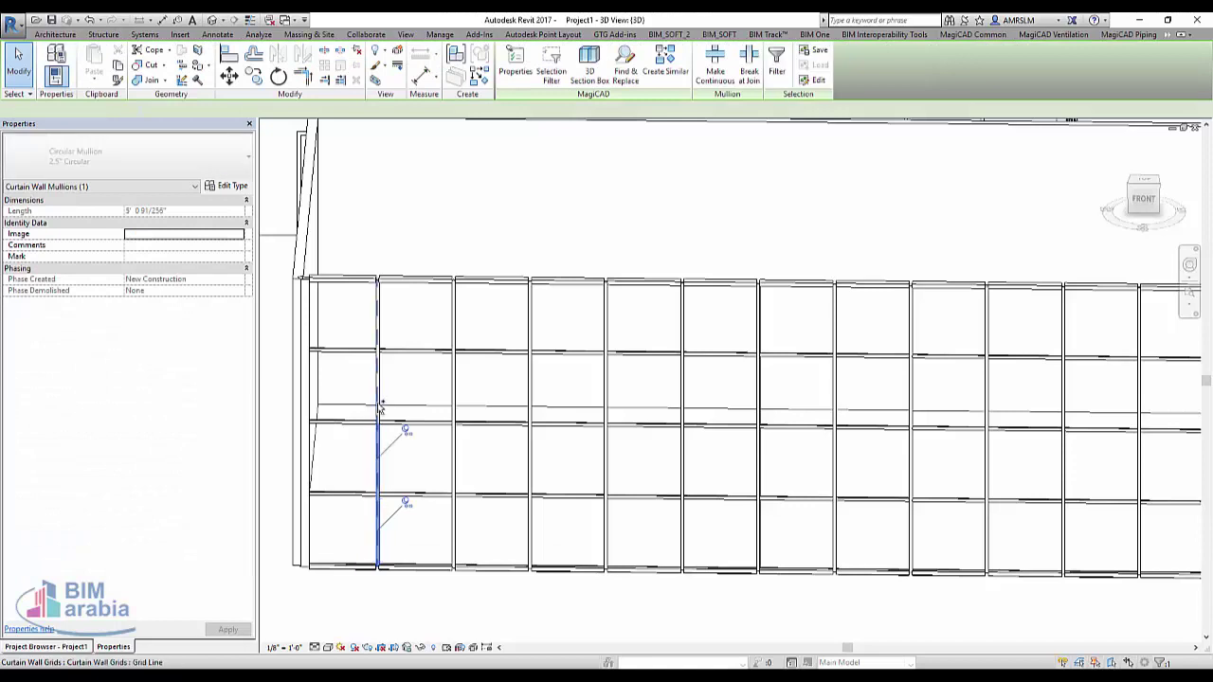
{"action": "left_click", "coordinate": [380, 407], "text": "ctrl"}
{"action": "left_click", "coordinate": [347, 407], "text": "shift"}
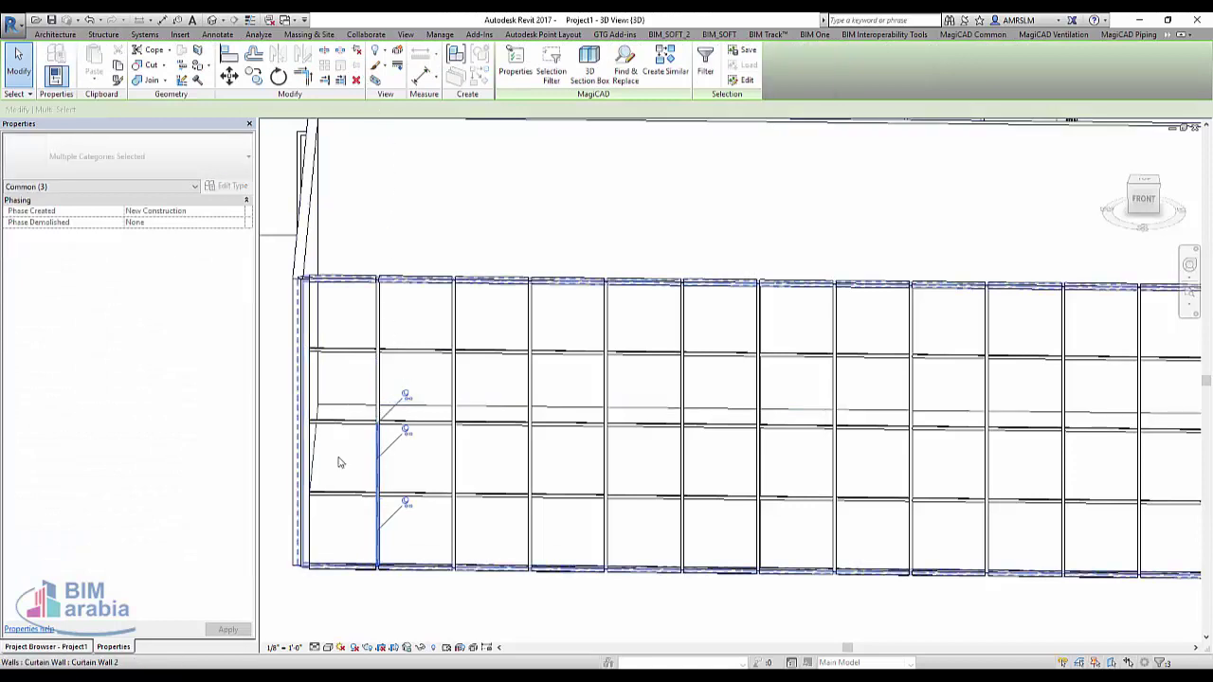
{"action": "left_click", "coordinate": [353, 494], "text": "ctrl"}
{"action": "left_click", "coordinate": [348, 424], "text": "ctrl"}
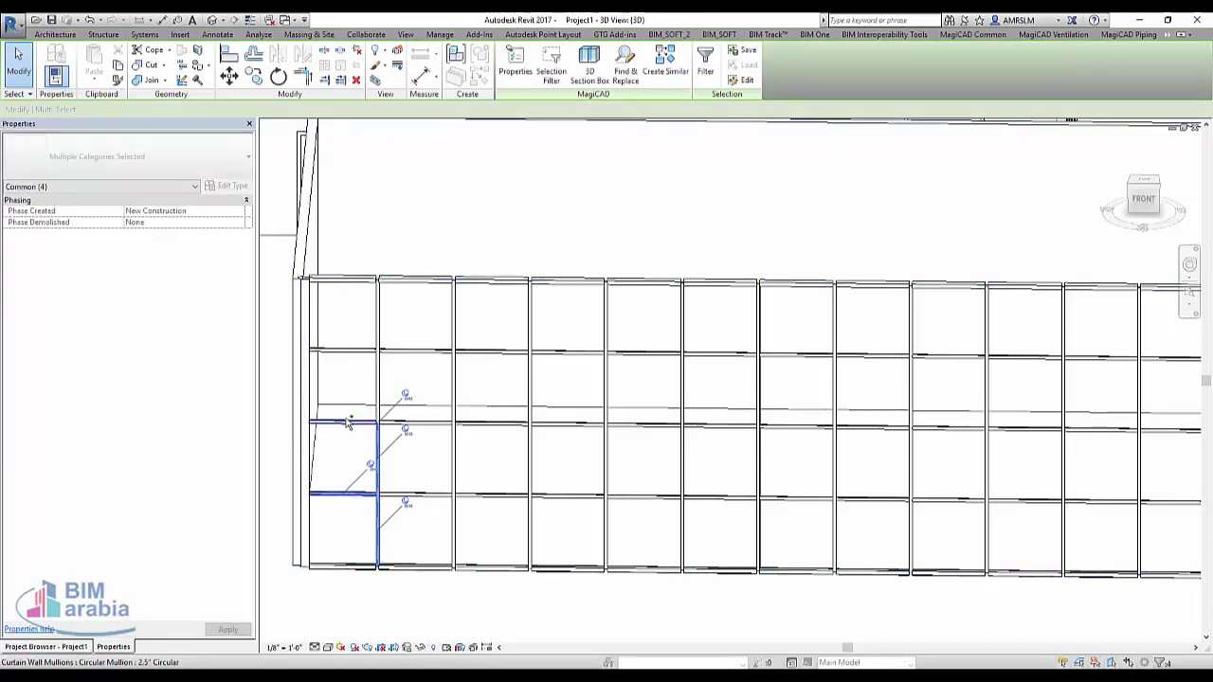
{"action": "left_click", "coordinate": [417, 423], "text": "ctrl"}
{"action": "left_click", "coordinate": [427, 493], "text": "ctrl"}
{"action": "left_click", "coordinate": [405, 414], "text": "ctrl"}
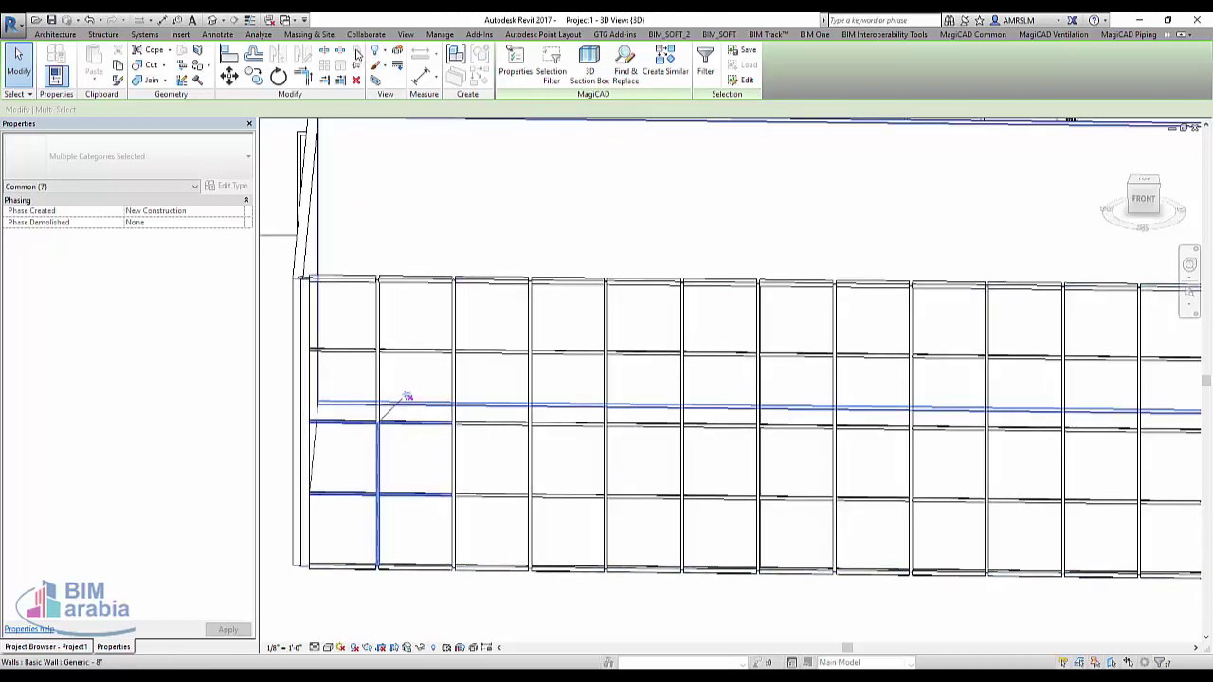
{"action": "left_click", "coordinate": [356, 79]}
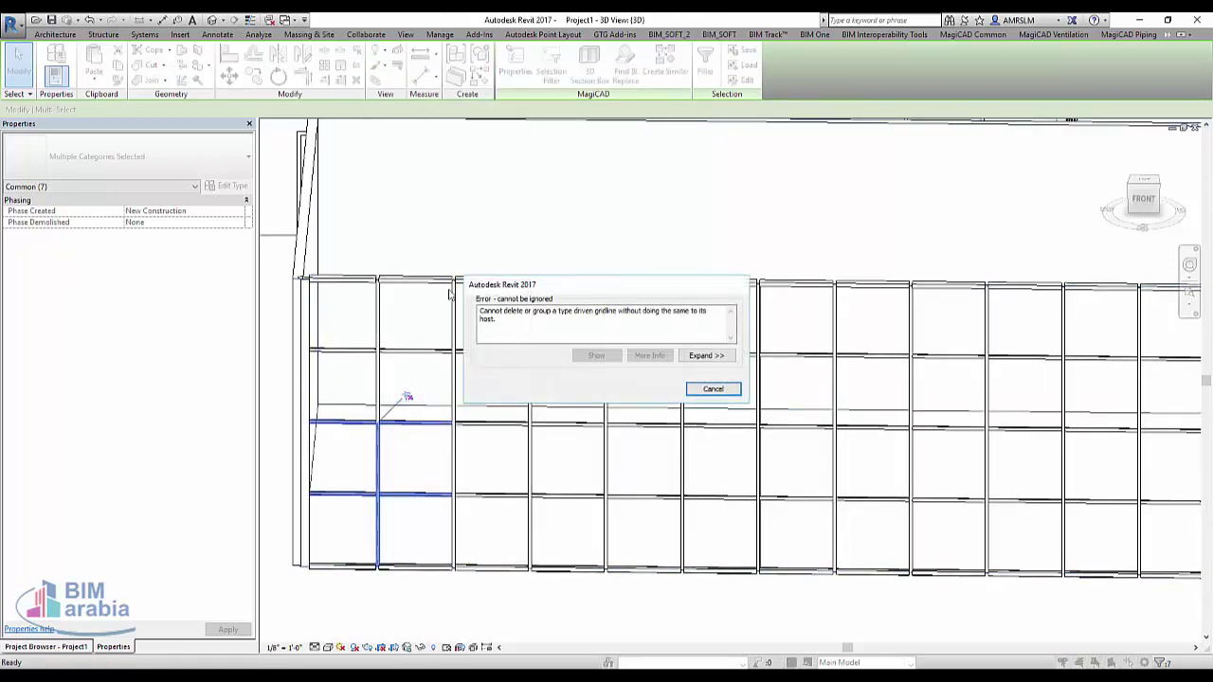
{"action": "left_click", "coordinate": [712, 390]}
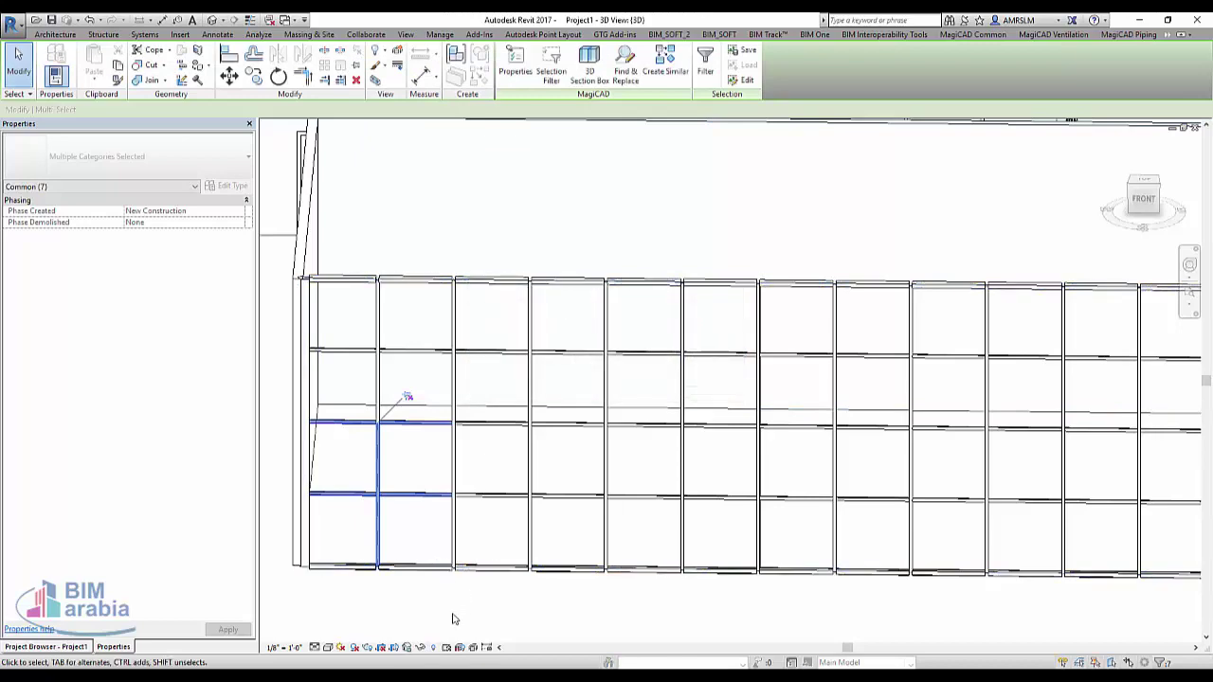
{"action": "key", "text": "Escape"}
{"action": "left_click", "coordinate": [376, 535]}
{"action": "key", "text": "Escape"}
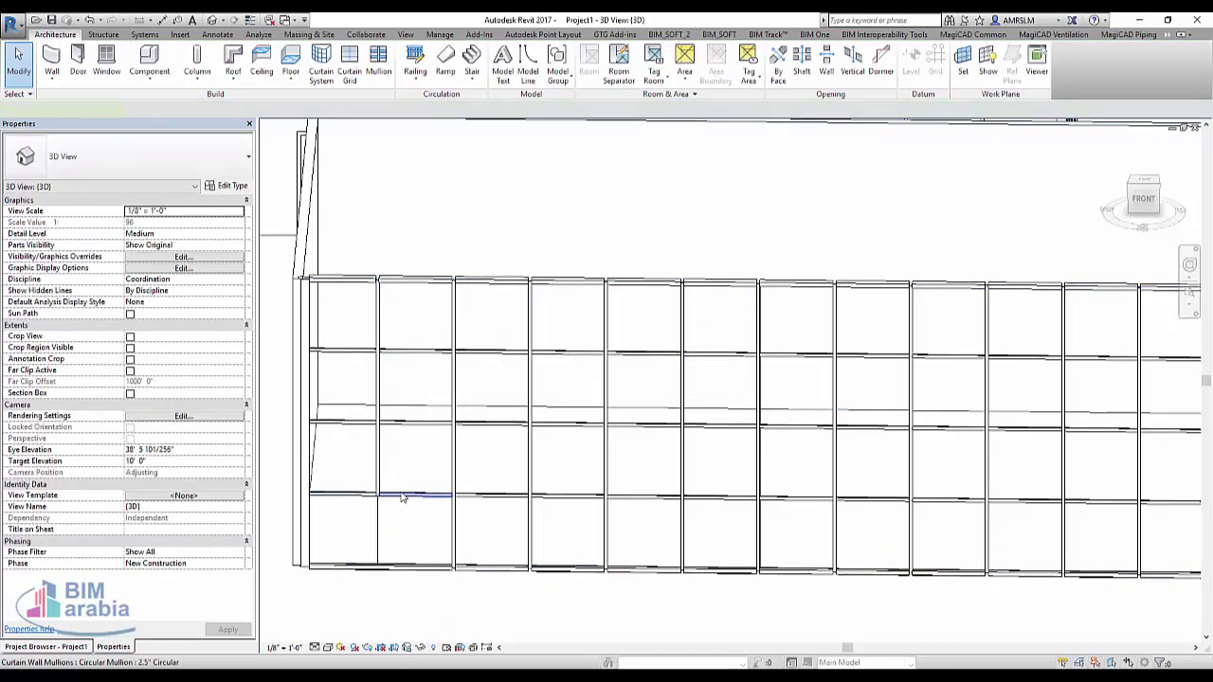
Remove the horizontal and vertical mullions surrounding the lower-left cells of the curtain wall
{"action": "left_click", "coordinate": [358, 497]}
{"action": "left_click", "coordinate": [388, 461]}
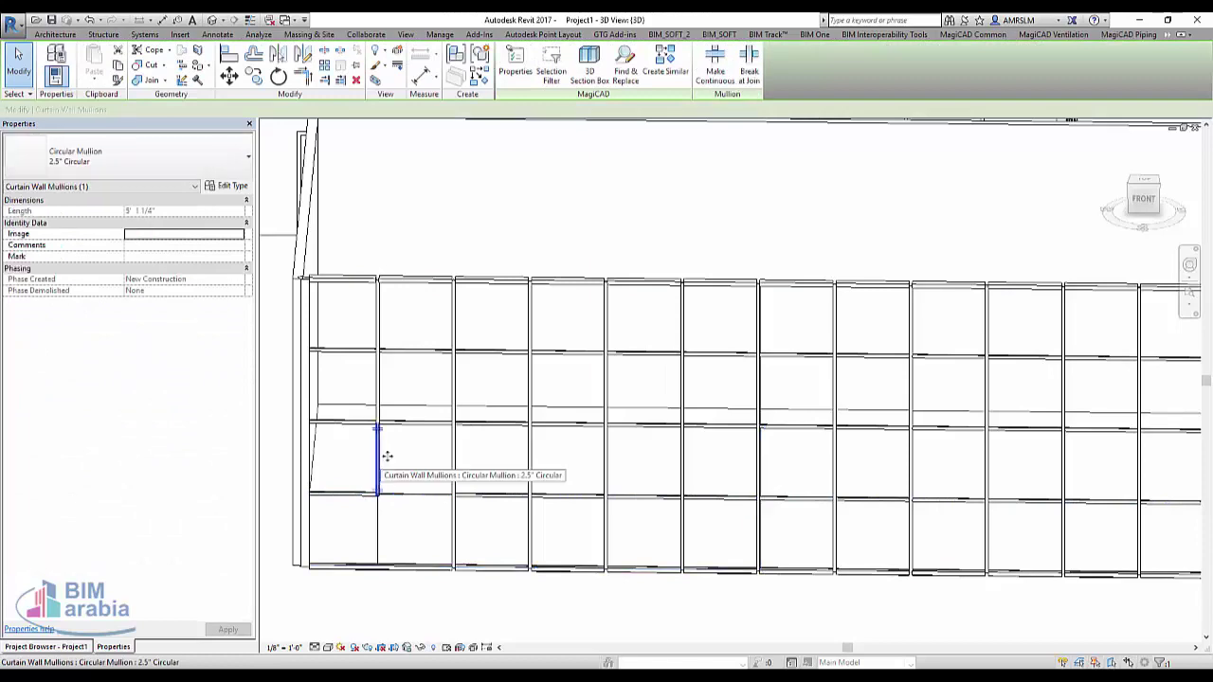
{"action": "key", "text": "Escape"}
{"action": "left_click", "coordinate": [356, 494]}
{"action": "key", "text": "Escape"}
{"action": "left_click", "coordinate": [351, 417]}
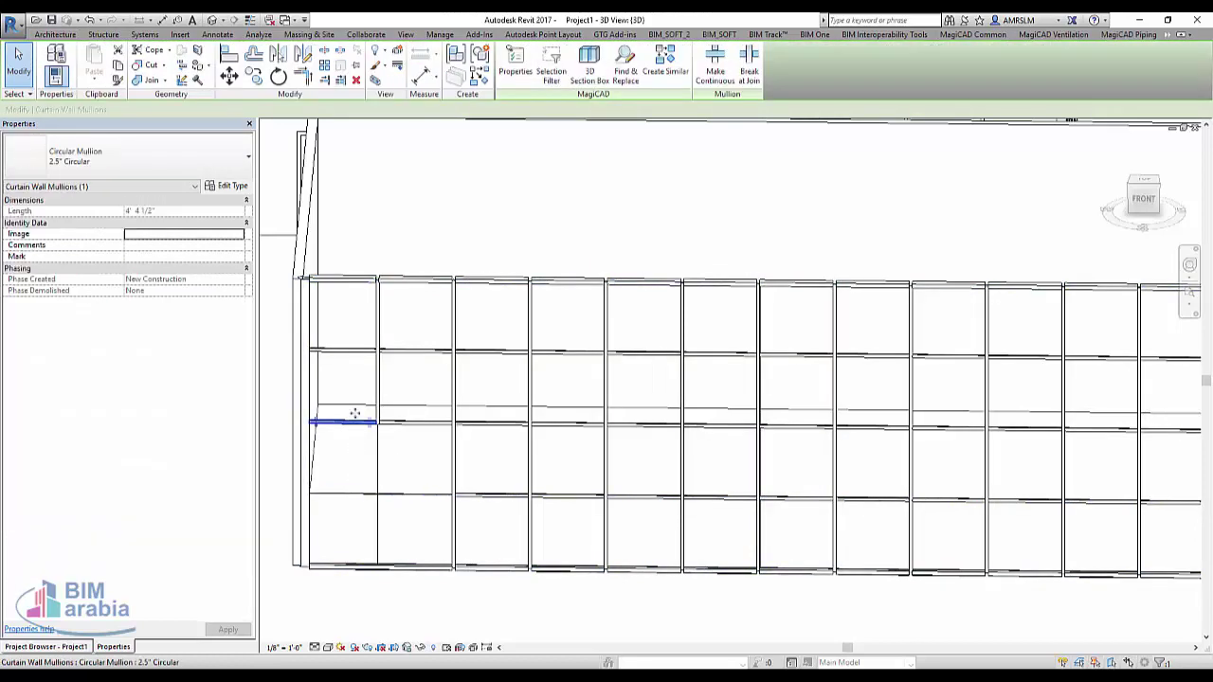
{"action": "key", "text": "Escape"}
{"action": "left_click", "coordinate": [382, 385]}
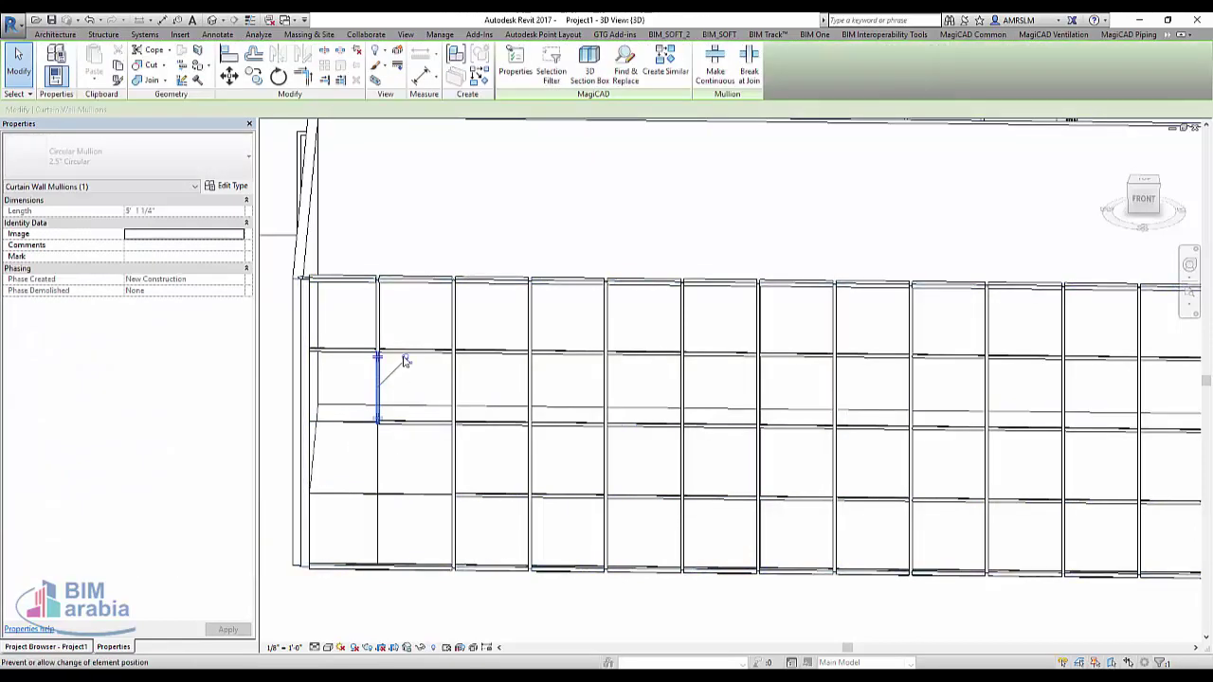
{"action": "key", "text": "Escape"}
{"action": "left_click", "coordinate": [397, 423]}
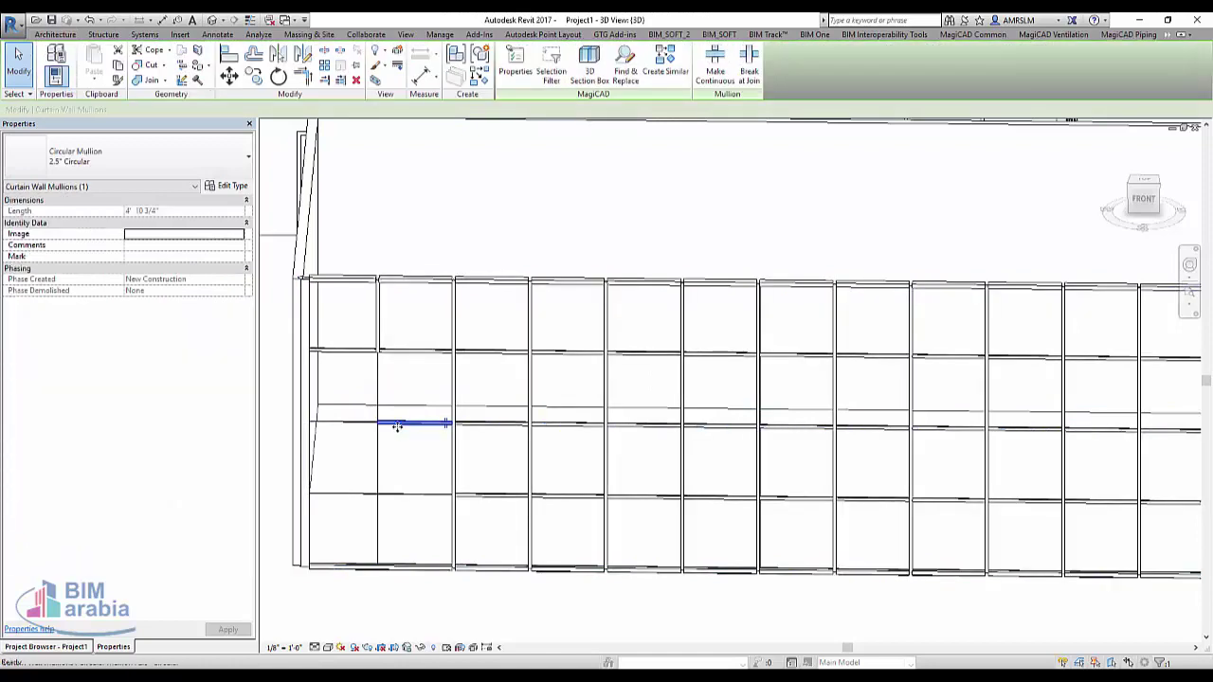
{"action": "key", "text": "Escape"}
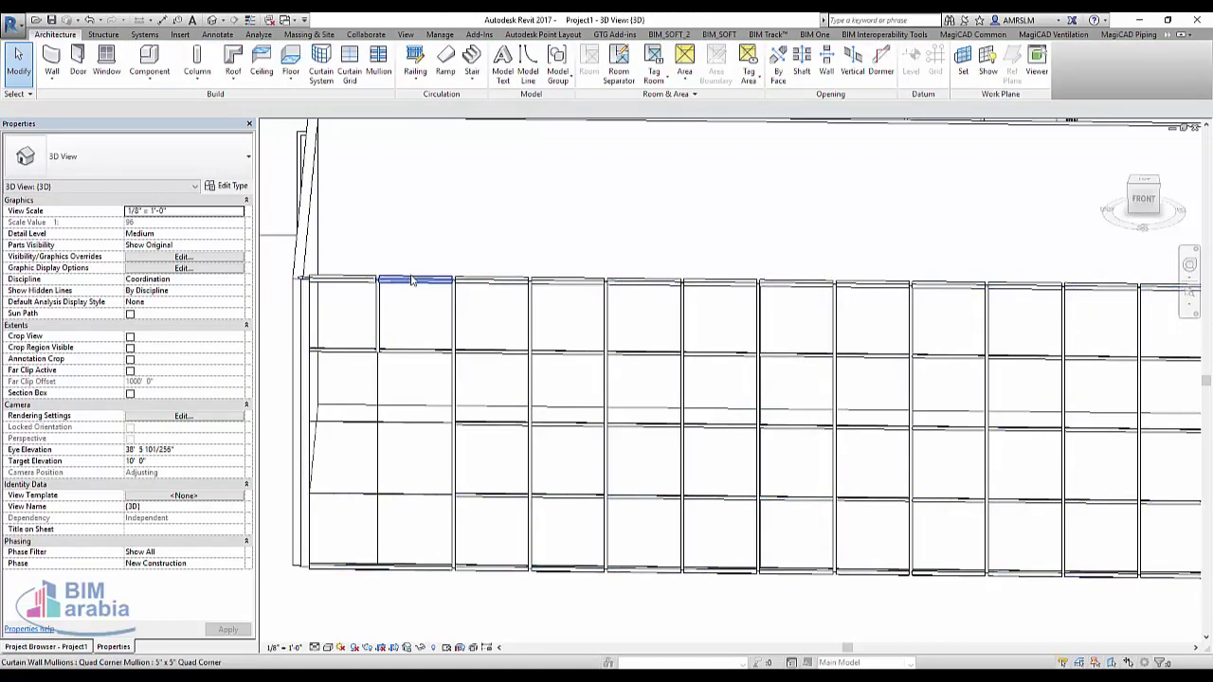
{"action": "middle_click_drag", "start_coordinate": [365, 441], "coordinate": [566, 420]}
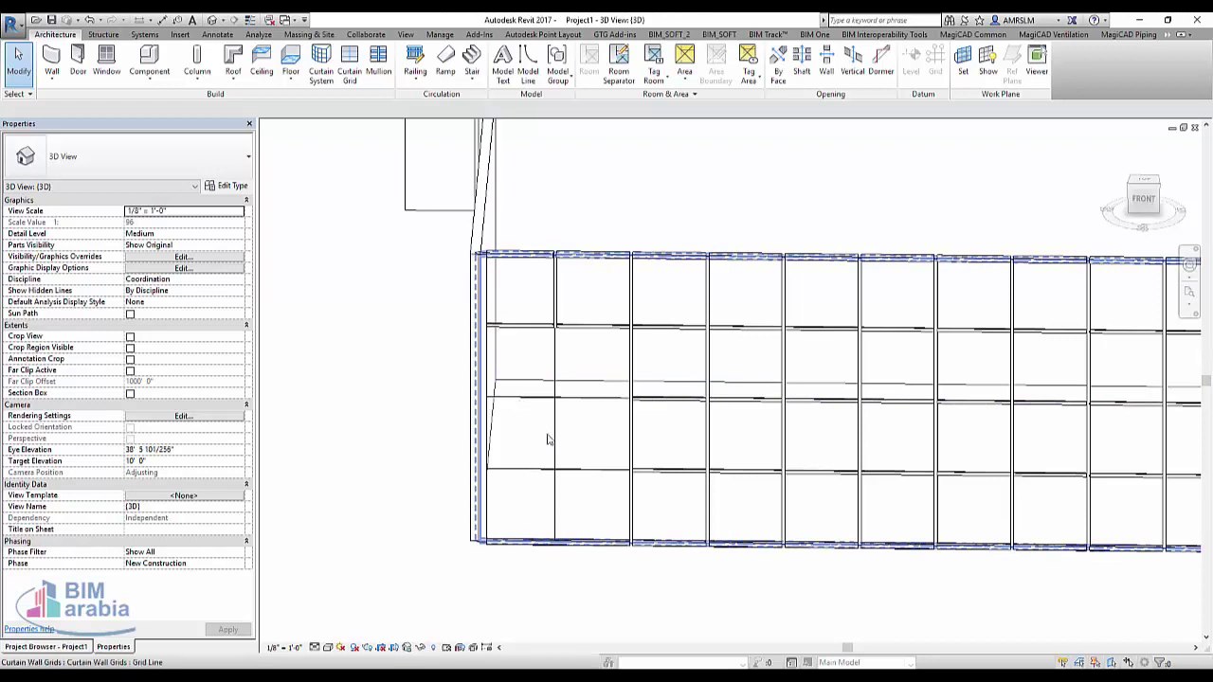
Remove the horizontal grid segments crossing the lower-left opening with Add/Remove Segments
{"action": "left_click", "coordinate": [474, 454]}
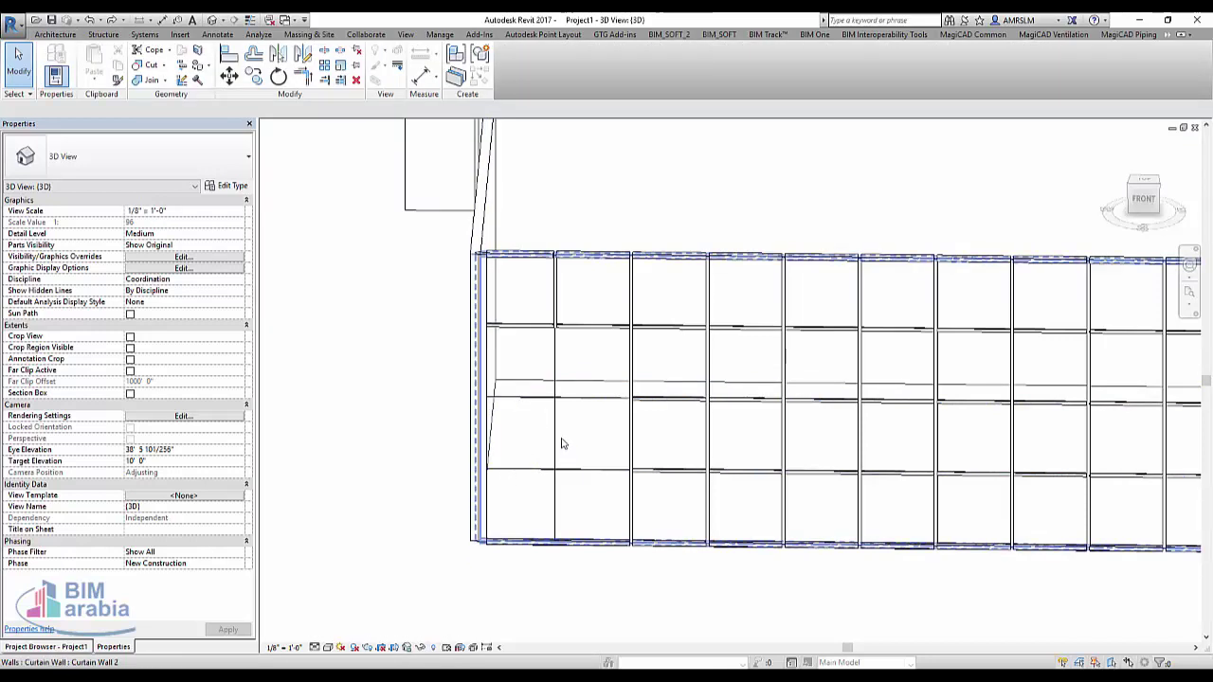
{"action": "left_click", "coordinate": [566, 389]}
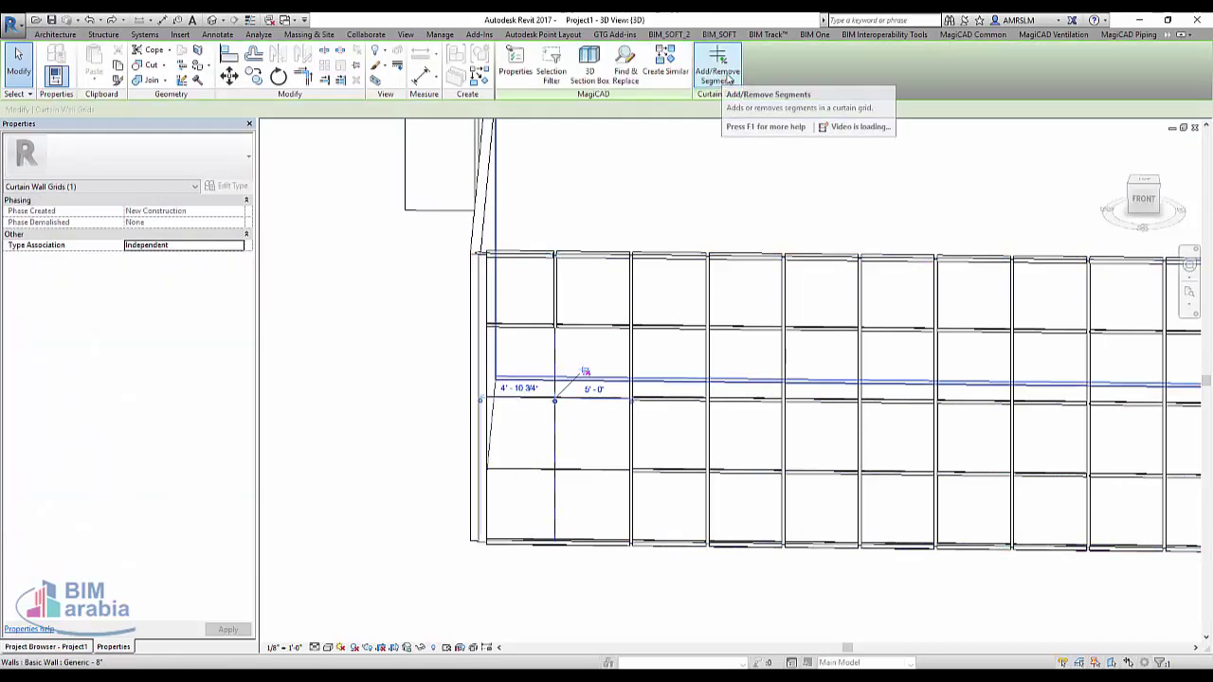
{"action": "left_click", "coordinate": [724, 78]}
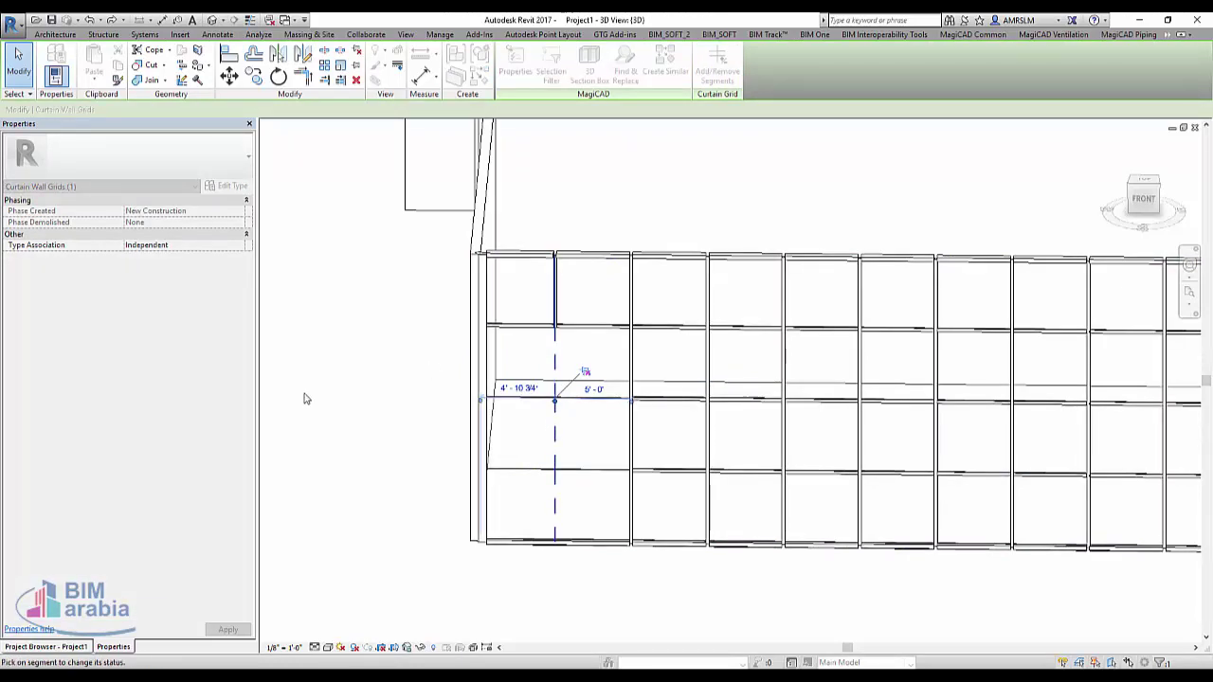
{"action": "key", "text": "Escape"}
{"action": "key", "text": "Escape"}
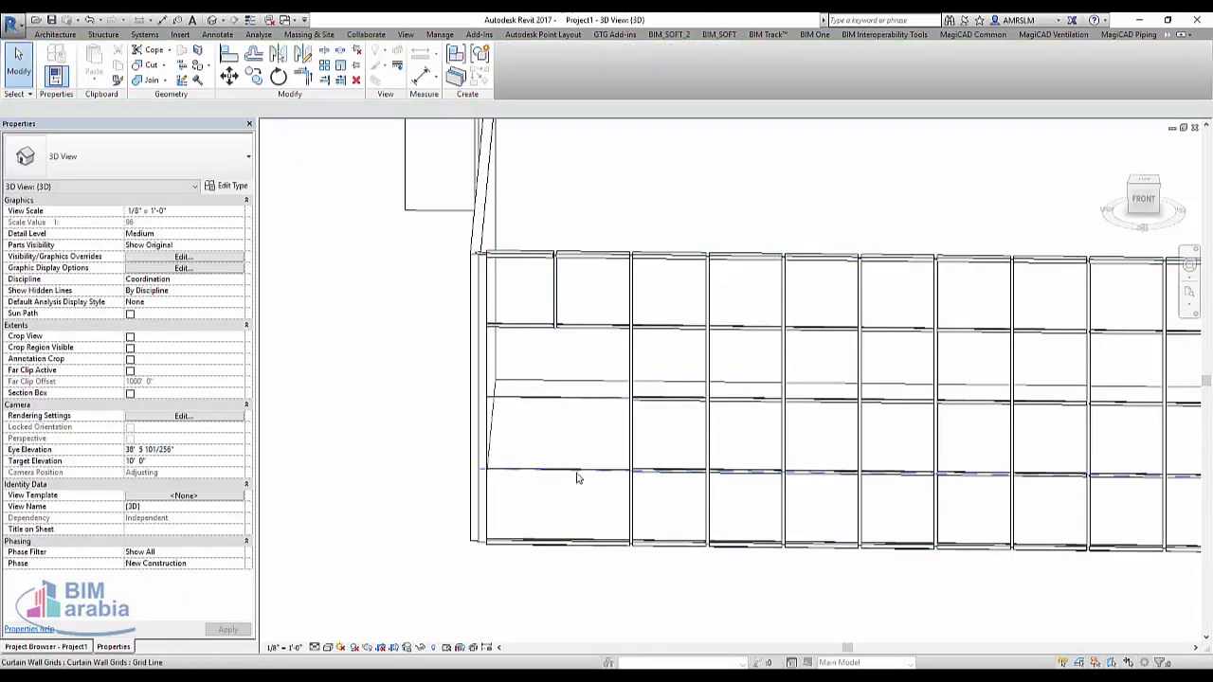
{"action": "left_click", "coordinate": [576, 473]}
{"action": "left_click", "coordinate": [717, 75]}
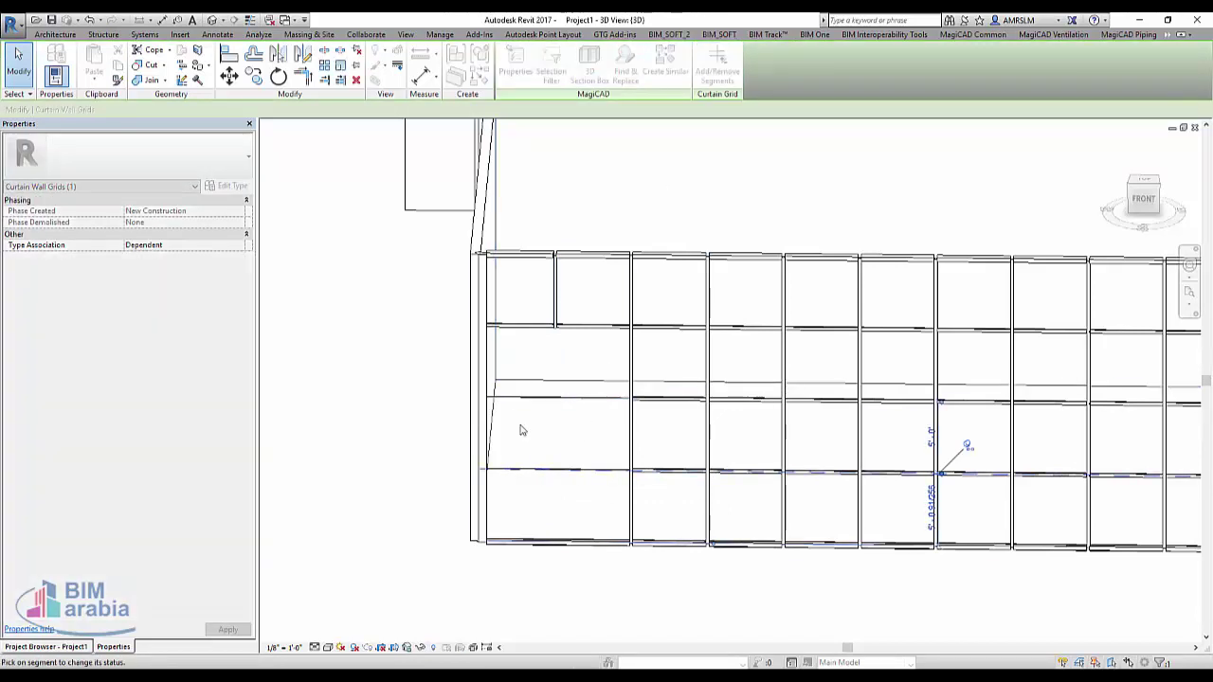
{"action": "left_click", "coordinate": [530, 471]}
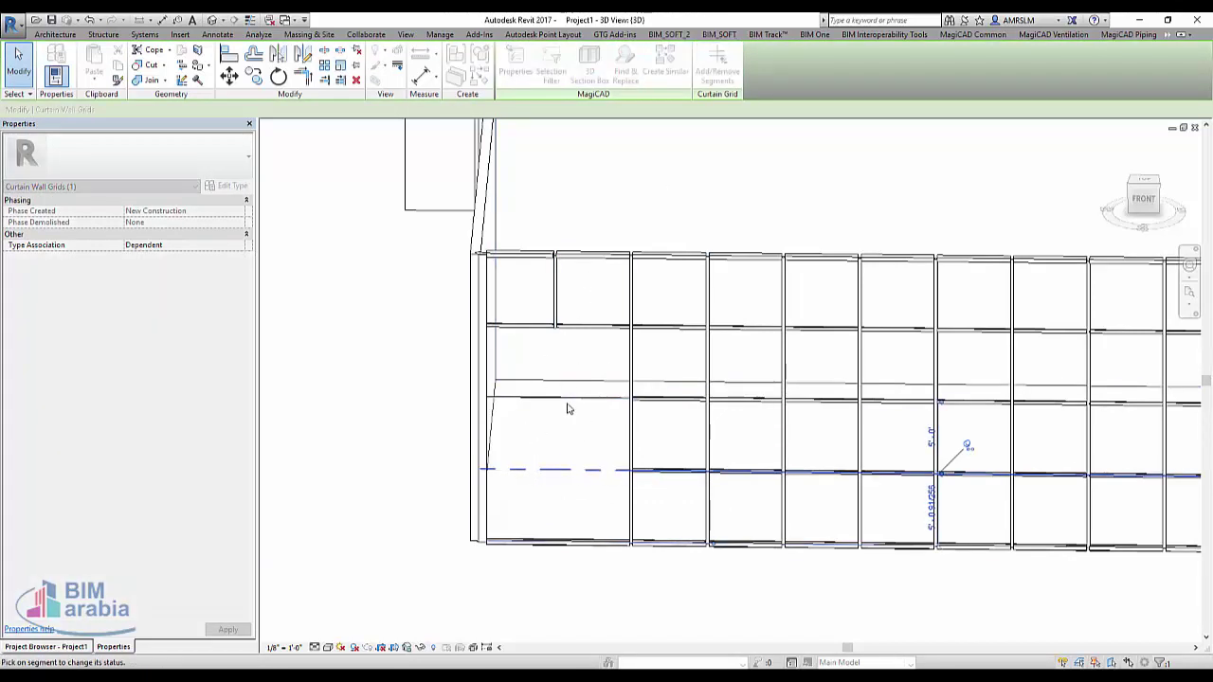
{"action": "key", "text": "Escape"}
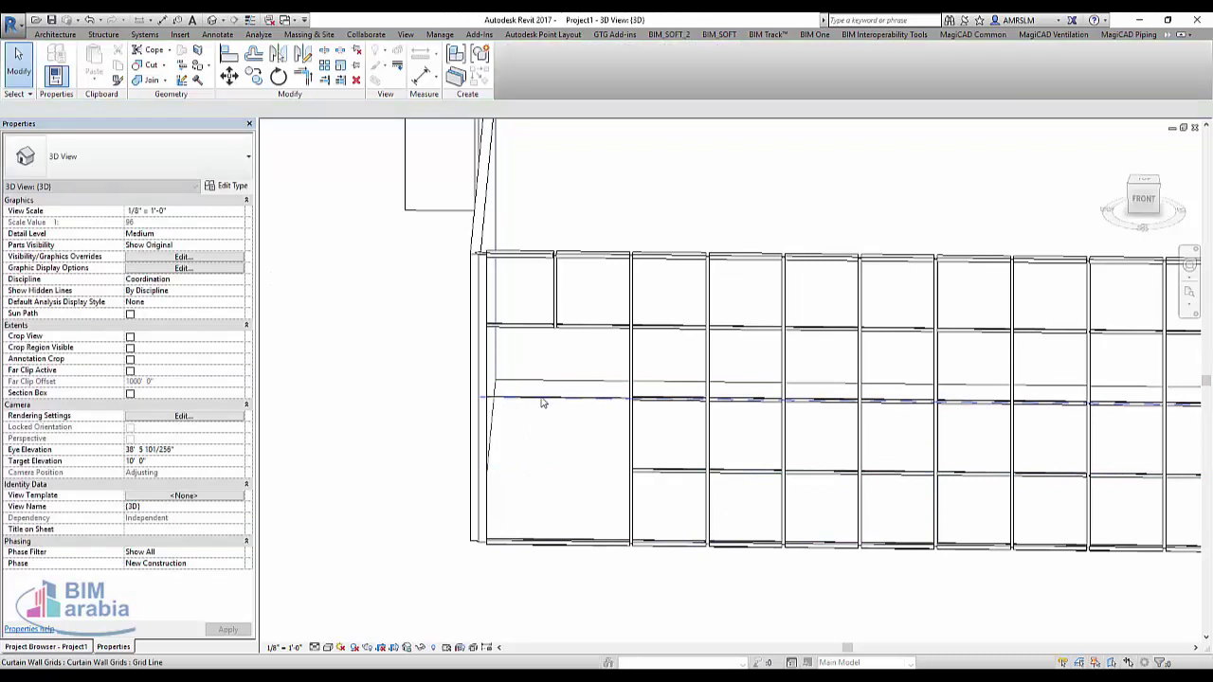
Delete the grid line at the opening's bottom, leaving one panel two bays wide
{"action": "left_click", "coordinate": [547, 382]}
{"action": "key", "text": "Delete"}
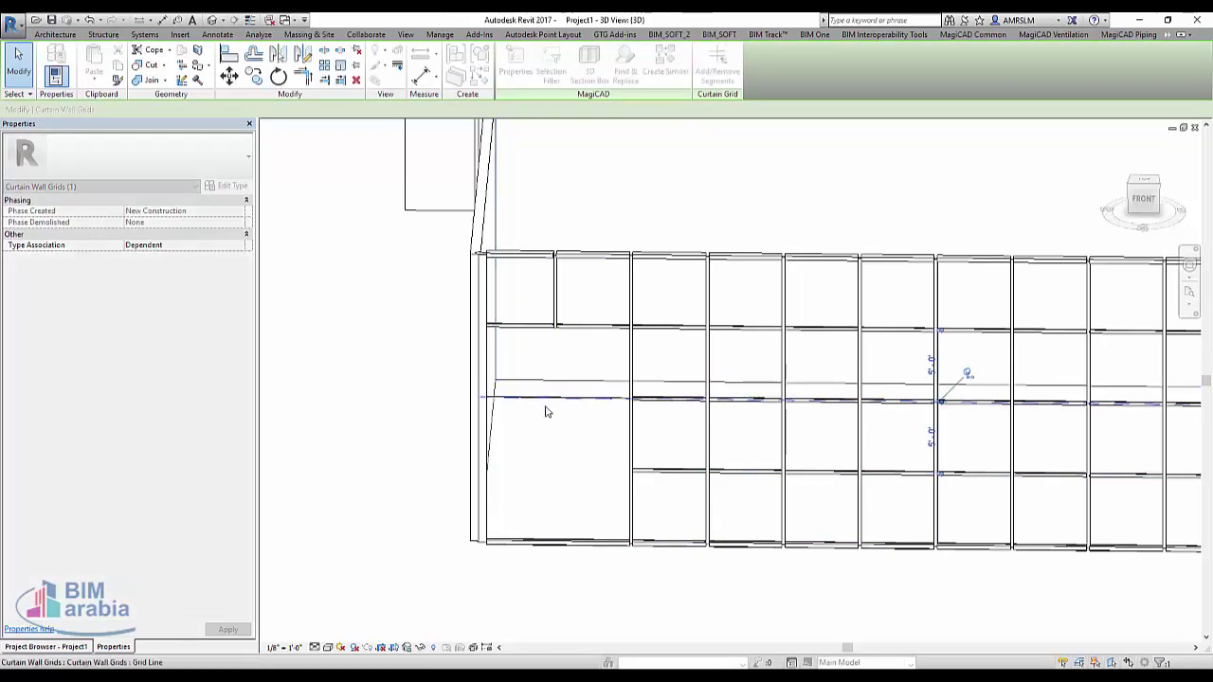
{"action": "left_click", "coordinate": [546, 410]}
{"action": "left_click", "coordinate": [350, 475]}
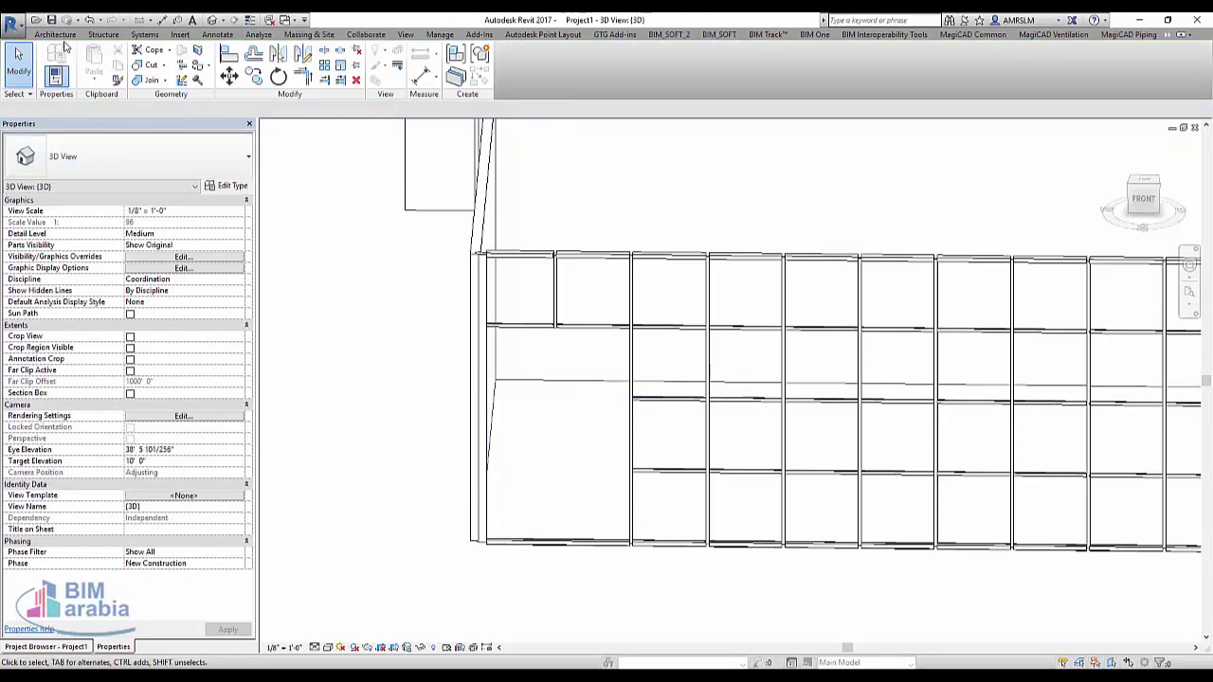
{"action": "left_click", "coordinate": [57, 35]}
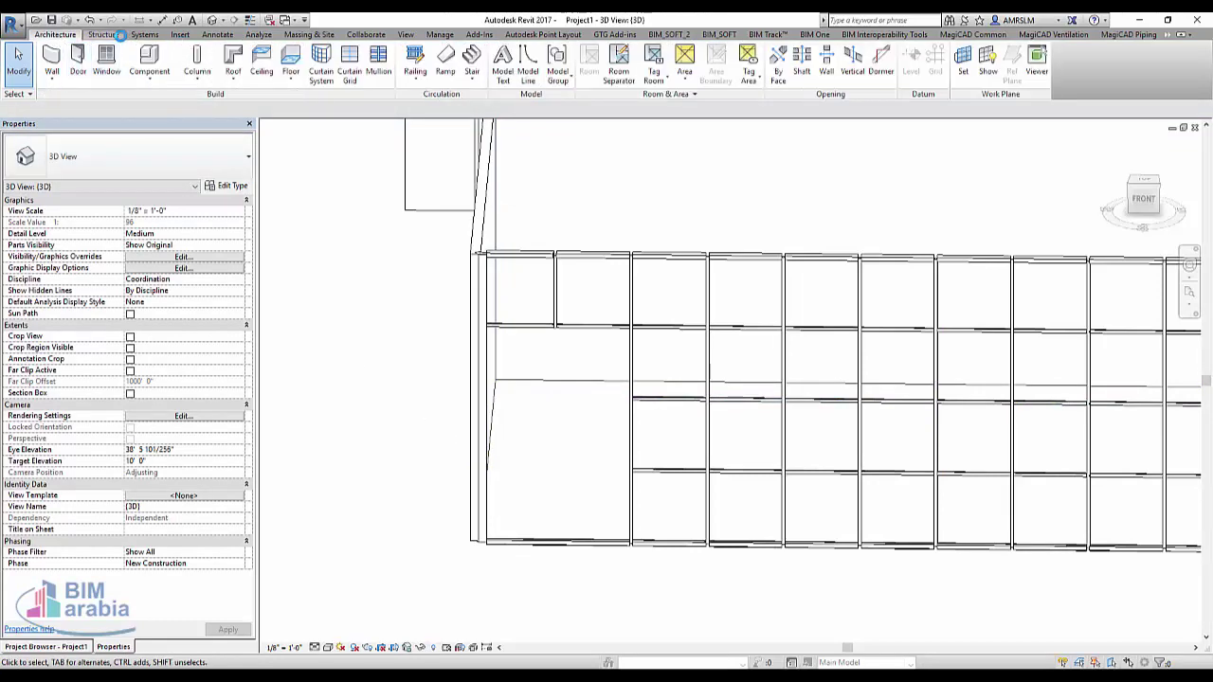
{"action": "left_click", "coordinate": [179, 35]}
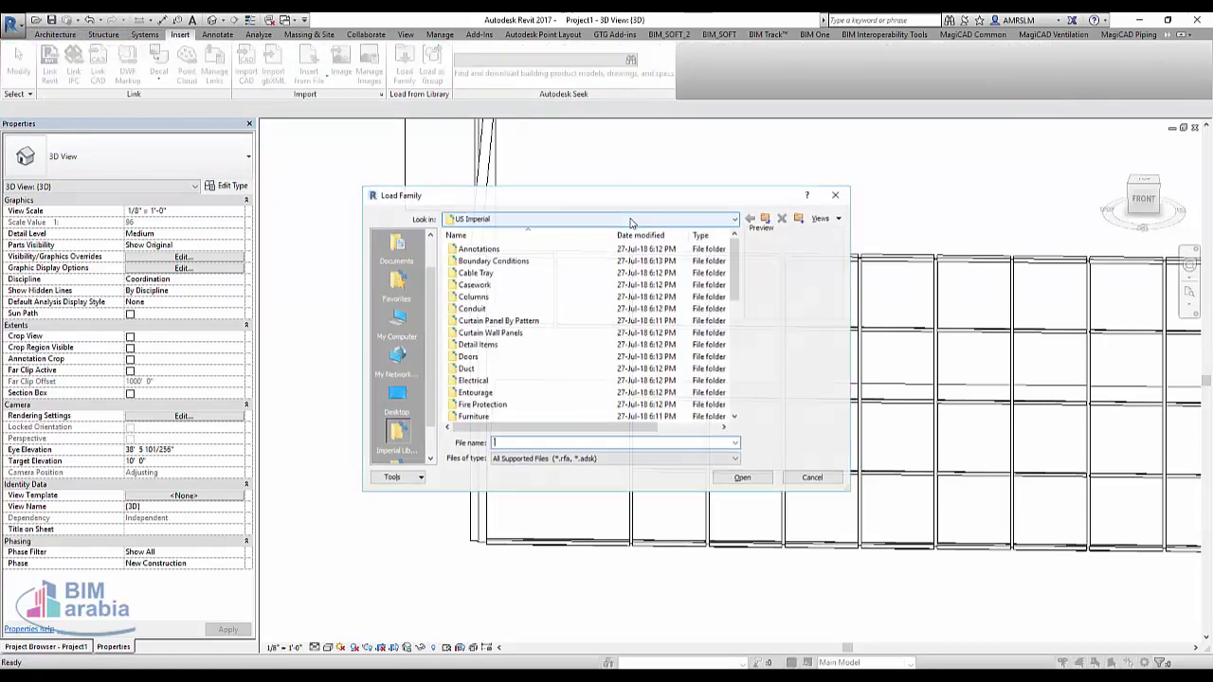
Load Door-Curtain-Wall-Single-Glass.rfa from the US Imperial Doors folder
{"action": "left_click", "coordinate": [500, 303]}
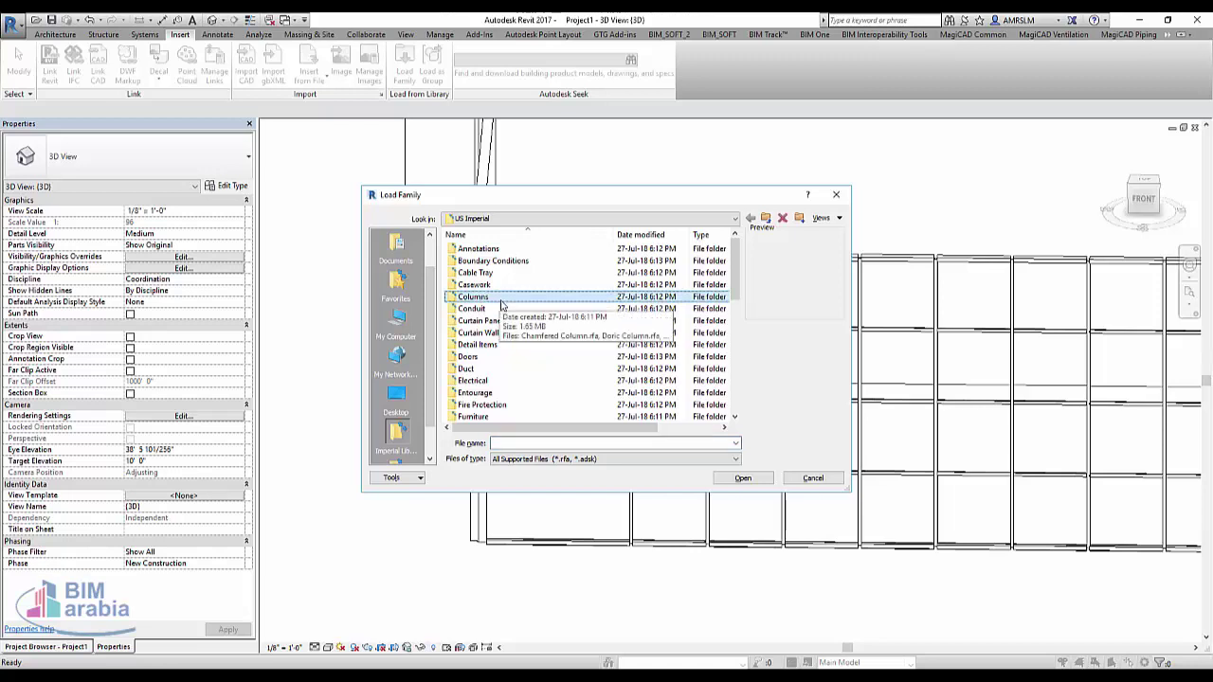
{"action": "left_click", "coordinate": [501, 308]}
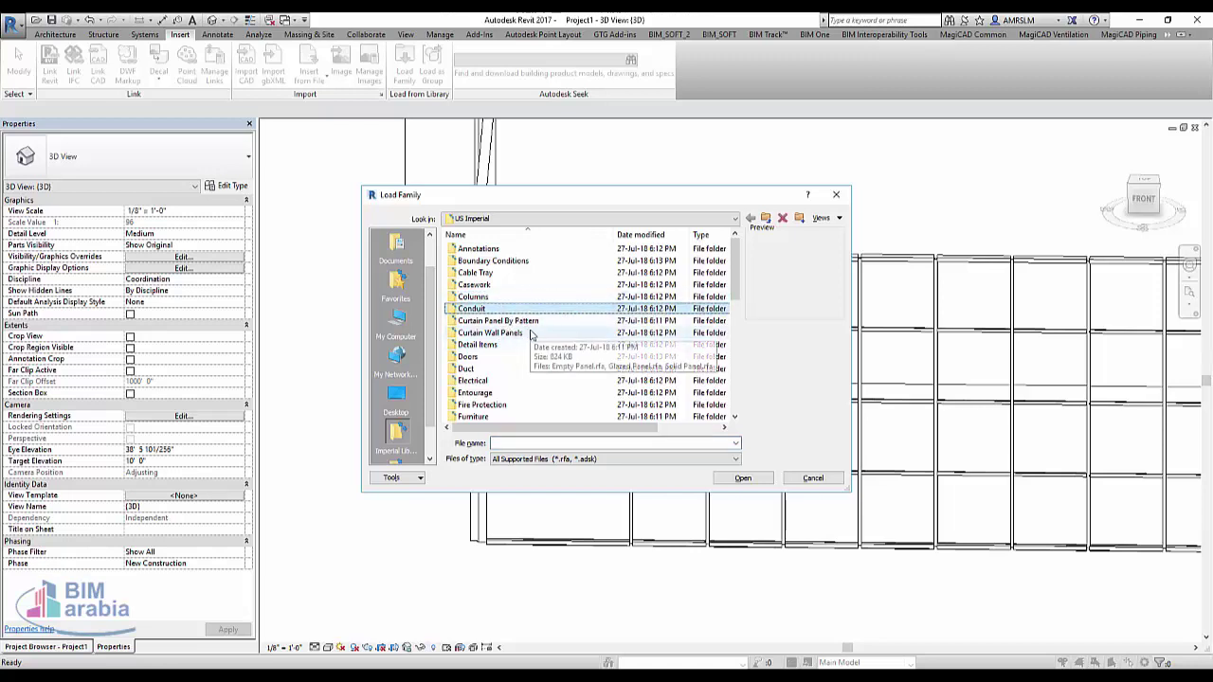
{"action": "double_click", "coordinate": [530, 333]}
{"action": "left_click", "coordinate": [485, 274]}
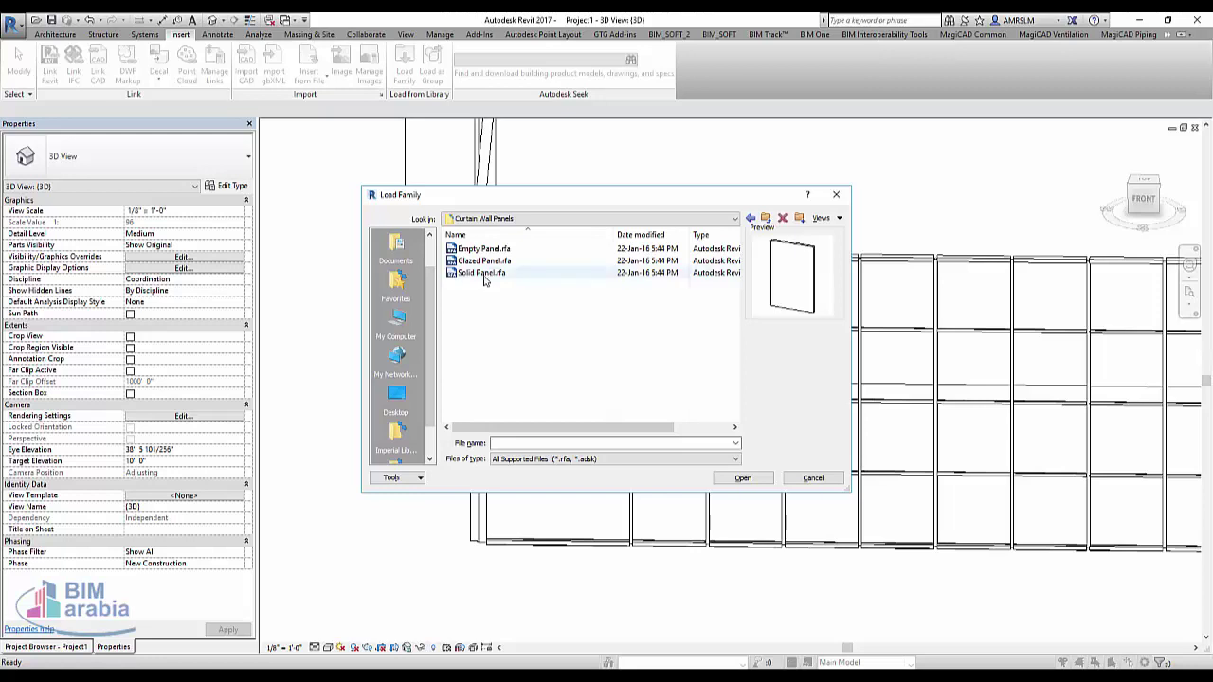
{"action": "left_click", "coordinate": [508, 249]}
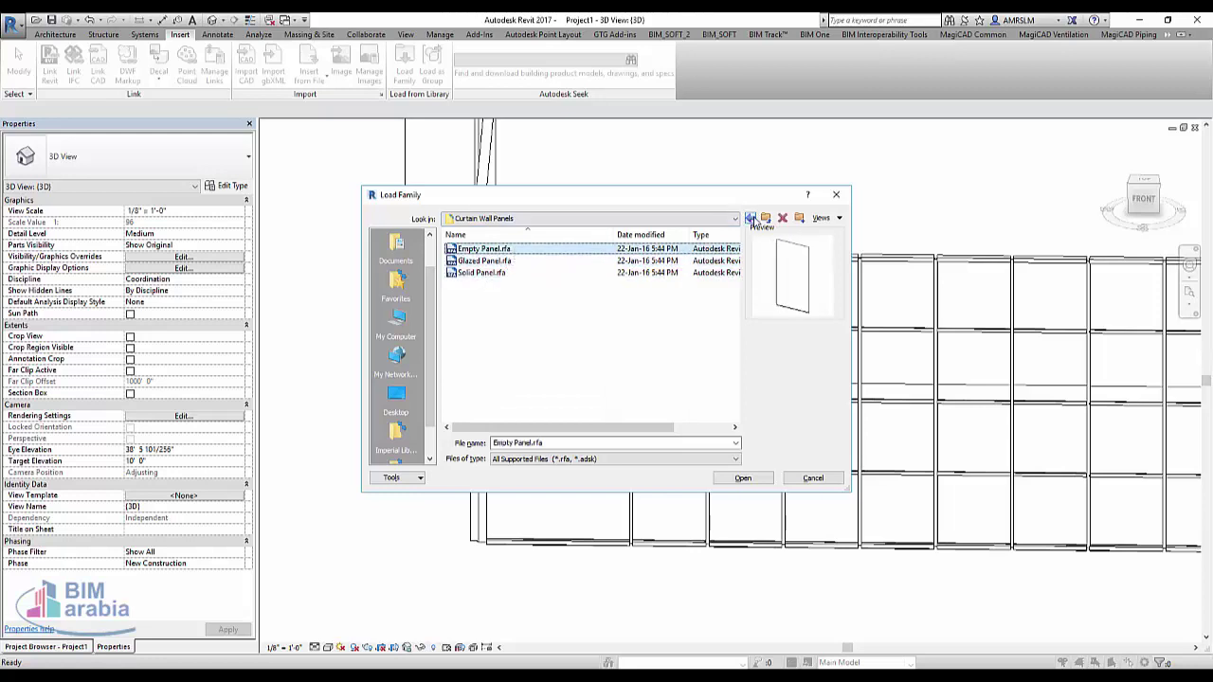
{"action": "left_click", "coordinate": [751, 219]}
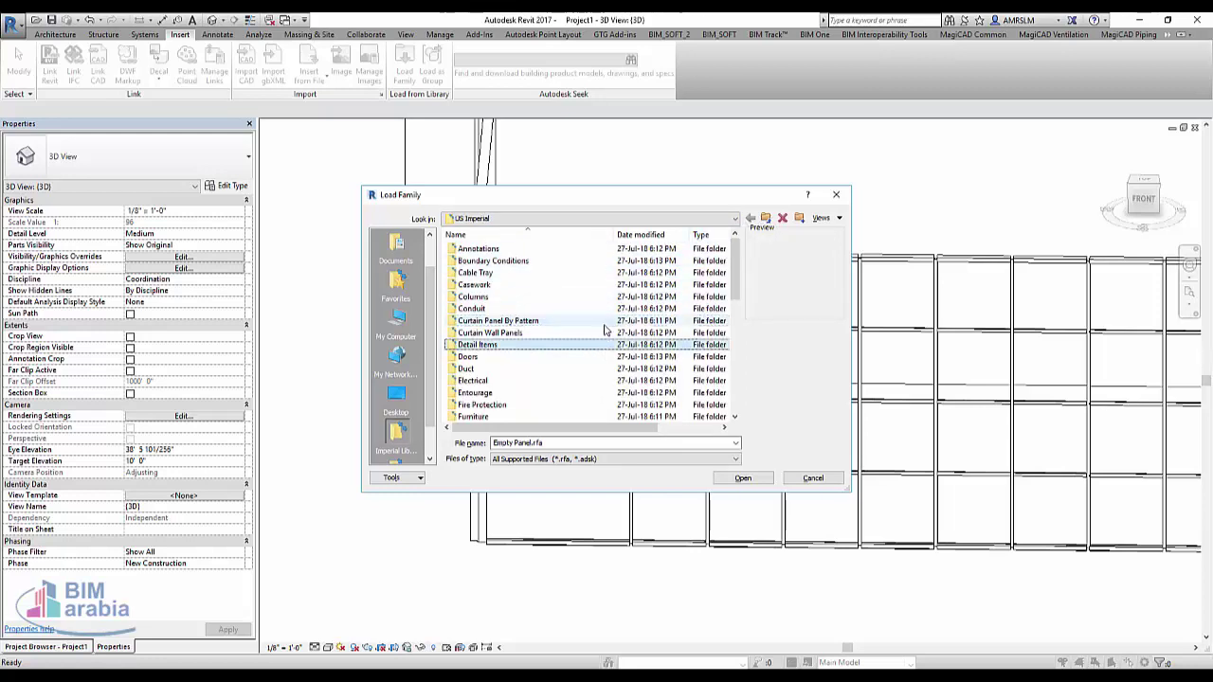
{"action": "double_click", "coordinate": [497, 360]}
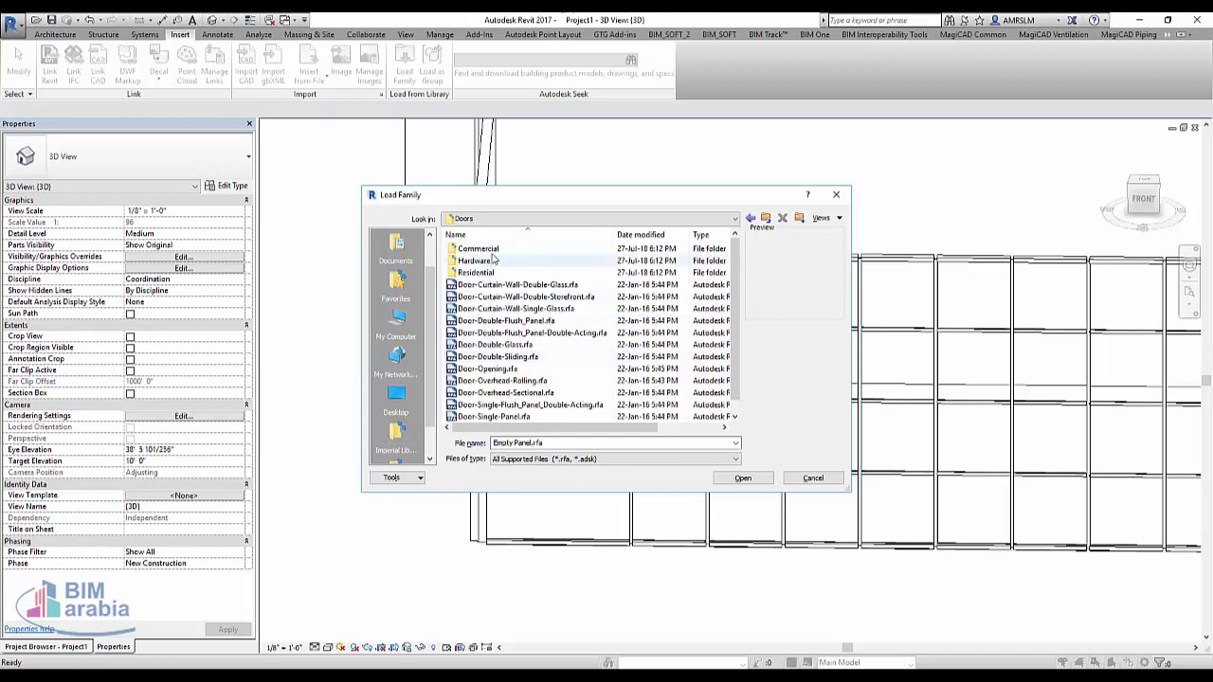
{"action": "left_click", "coordinate": [518, 285]}
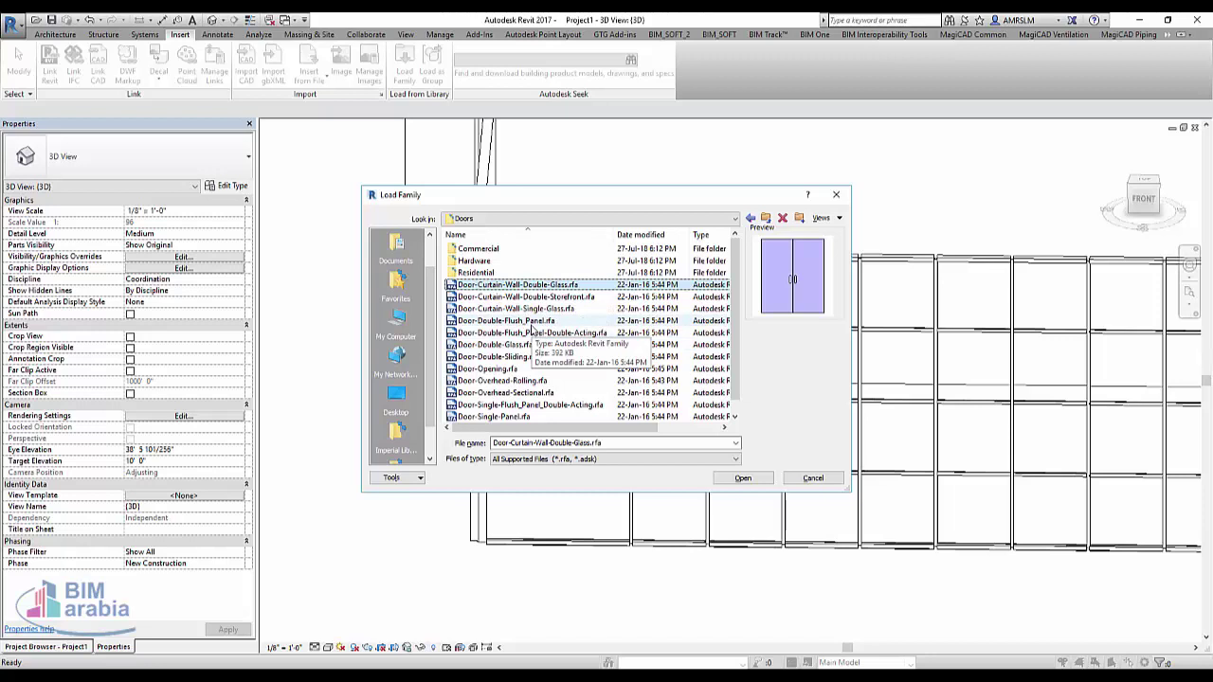
{"action": "left_click", "coordinate": [530, 309]}
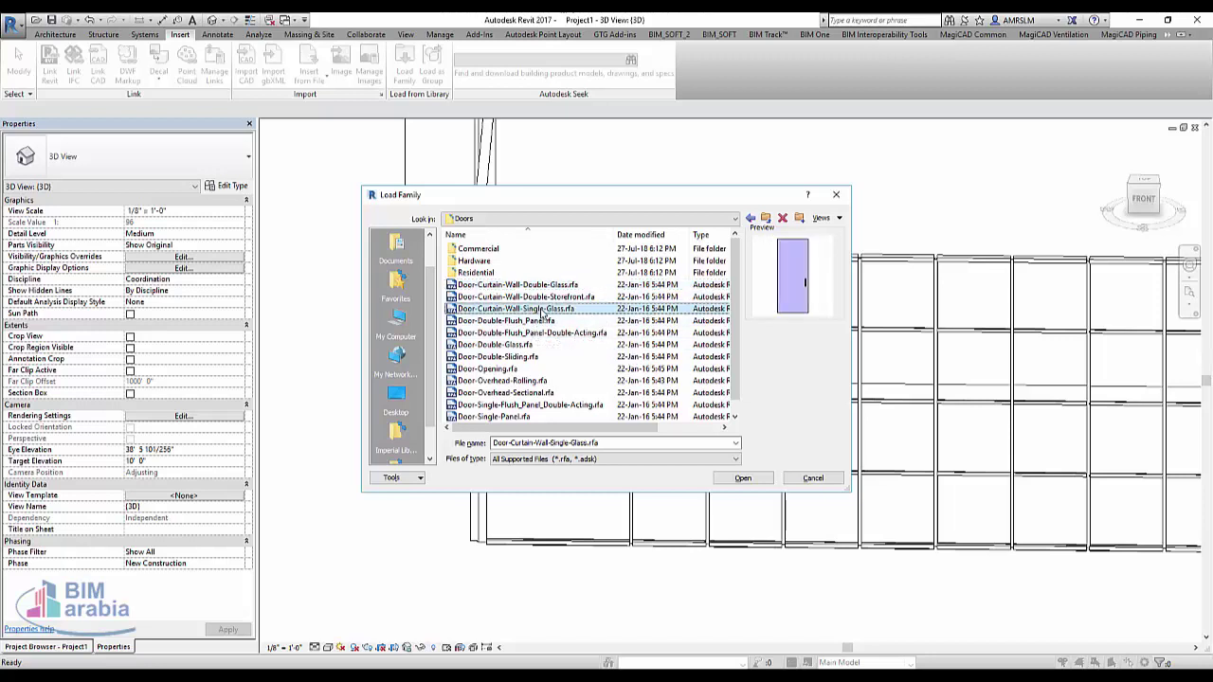
{"action": "left_click", "coordinate": [742, 479]}
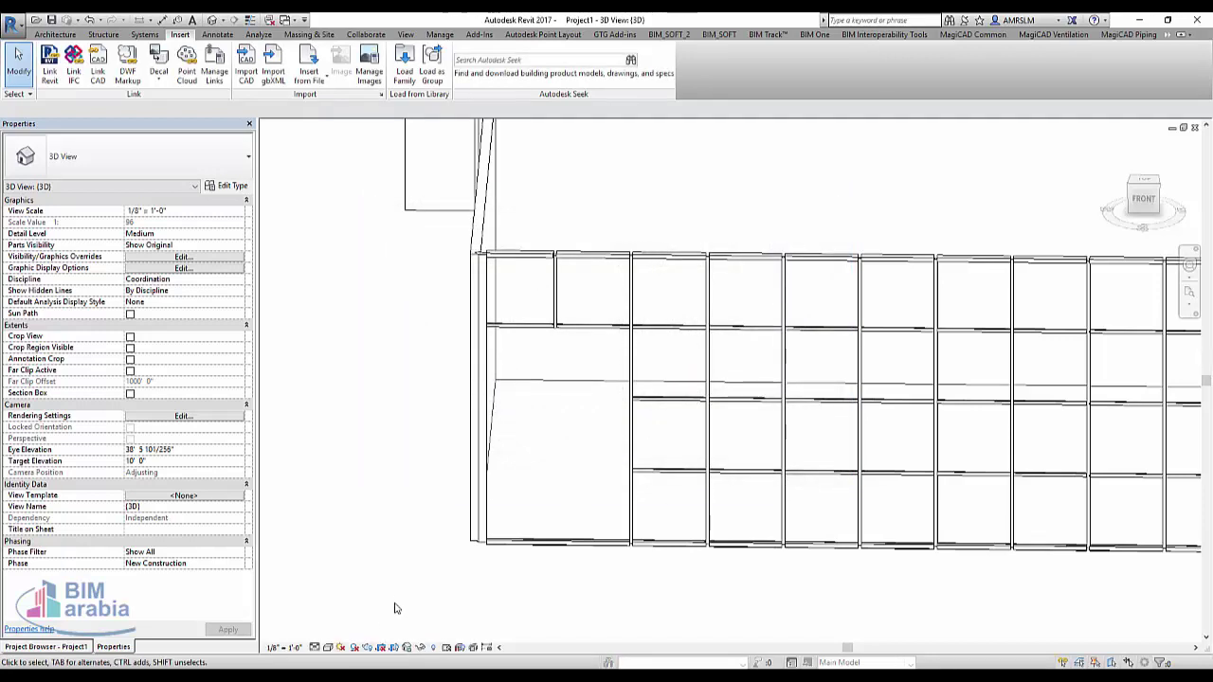
Change the large merged curtain panel to the Door-Curtain-Wall-Single-Glass type
{"action": "left_click", "coordinate": [591, 443]}
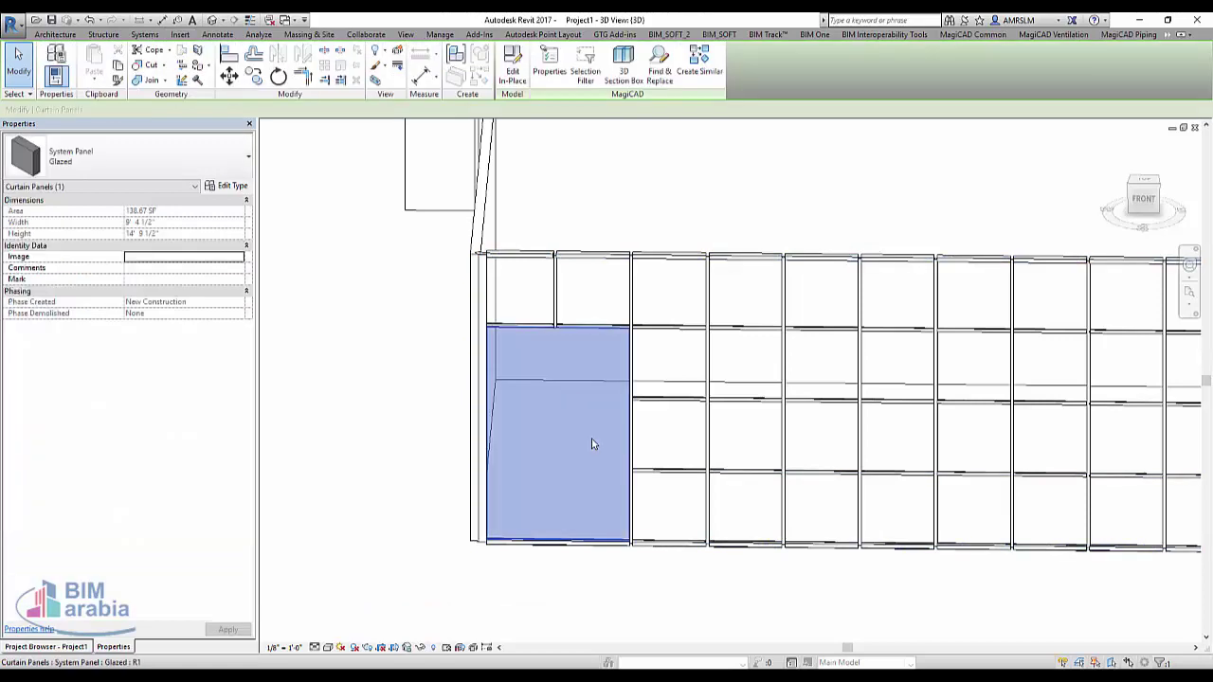
{"action": "left_click", "coordinate": [186, 152]}
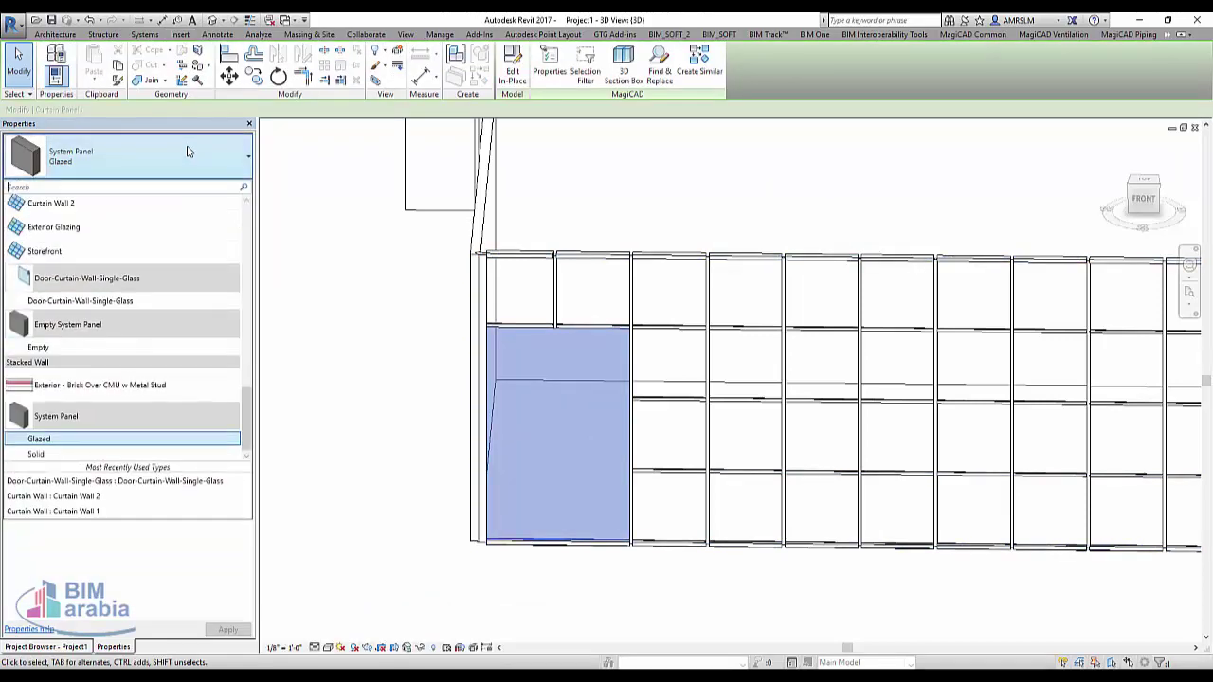
{"action": "left_click", "coordinate": [123, 301]}
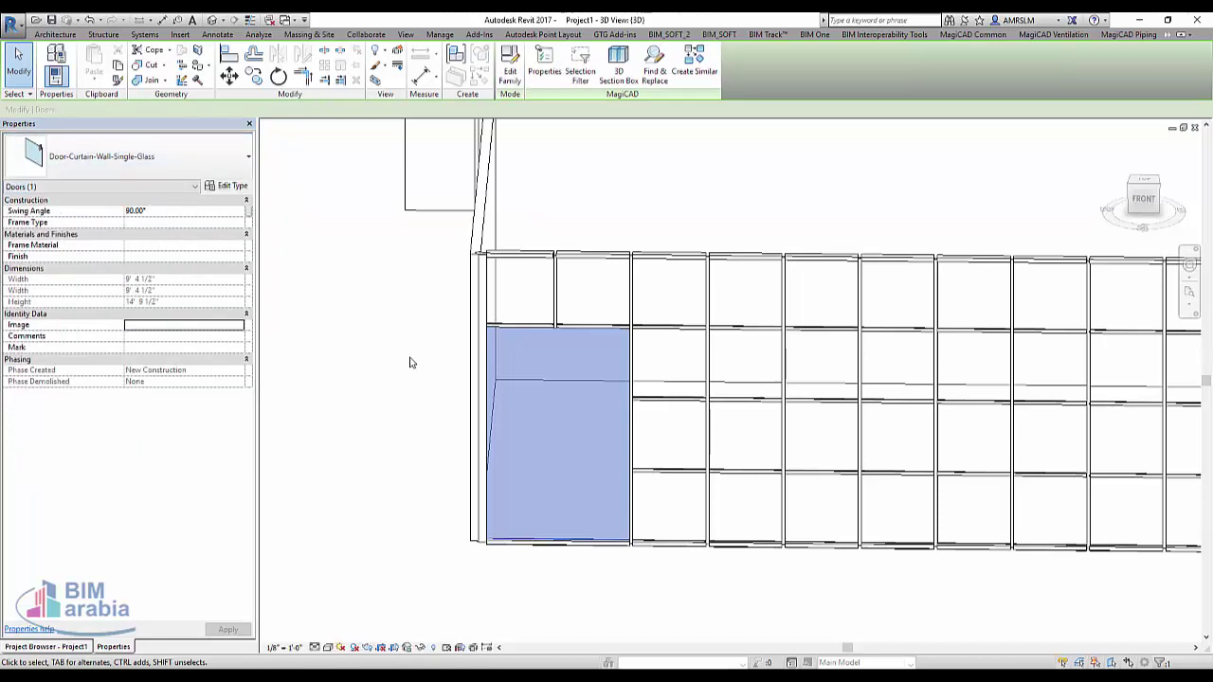
{"action": "middle_click_drag", "start_coordinate": [411, 360], "coordinate": [547, 433], "text": "shift"}
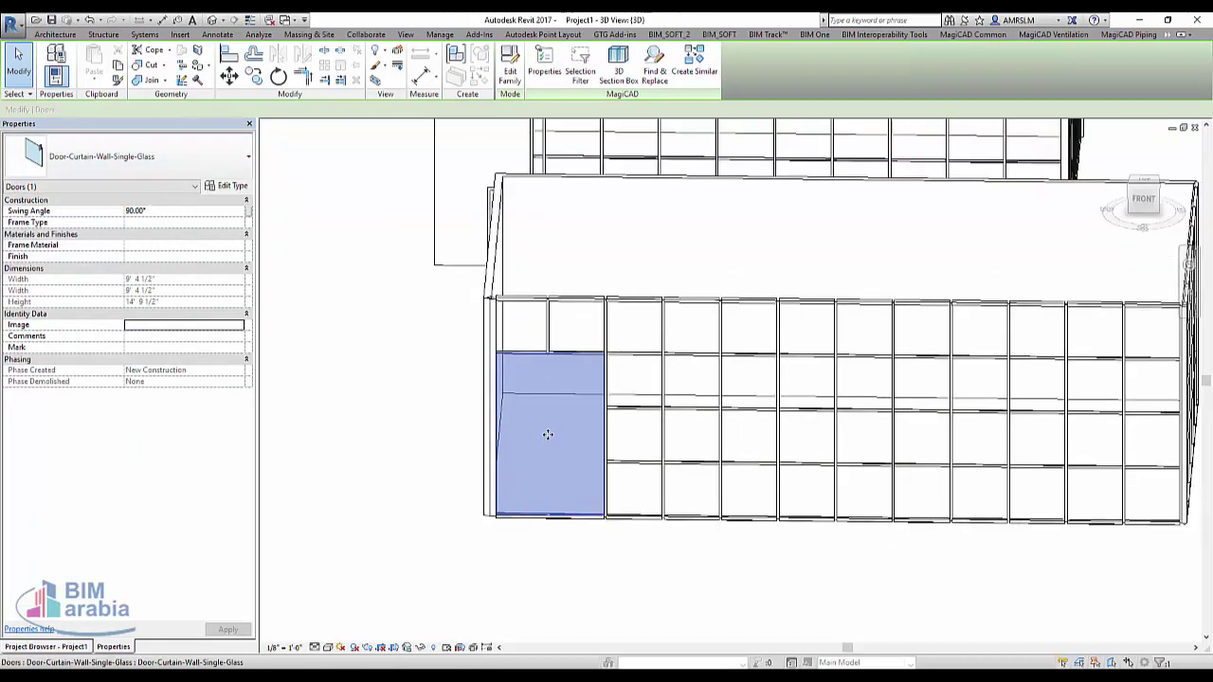
{"action": "left_click", "coordinate": [351, 285]}
Load Door-Curtain-Wall-Double-Glass.rfa from the Doors library
{"action": "left_click", "coordinate": [404, 74]}
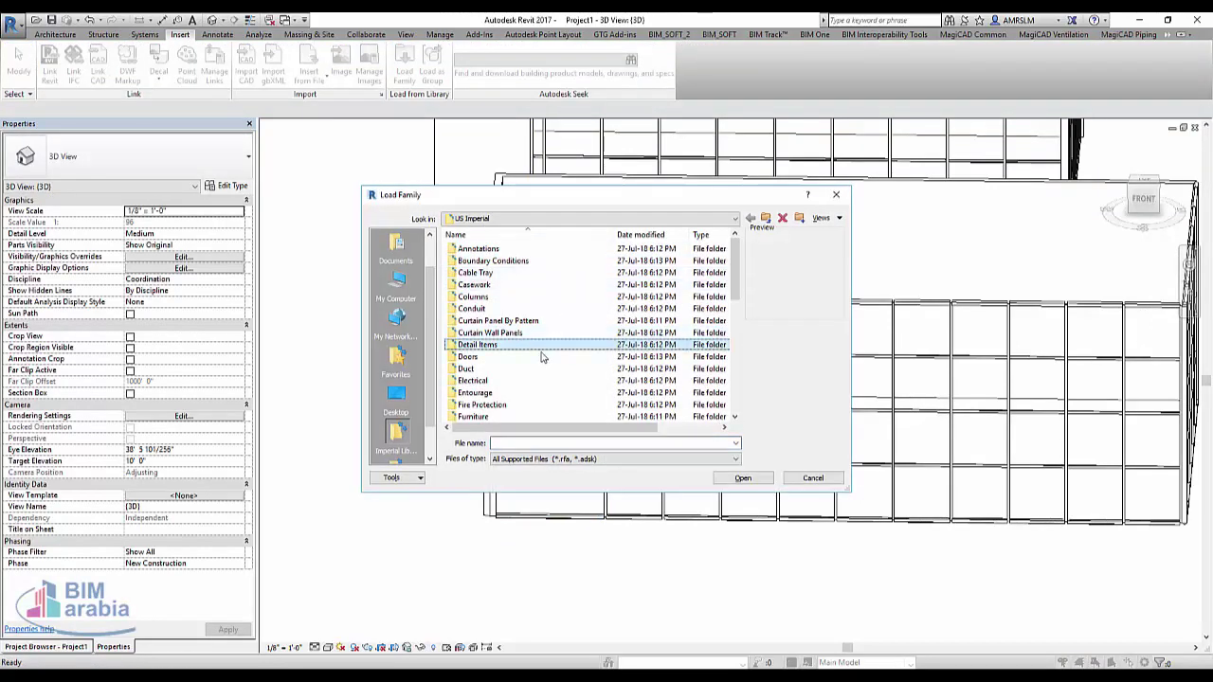
{"action": "double_click", "coordinate": [526, 357]}
{"action": "left_click", "coordinate": [517, 284]}
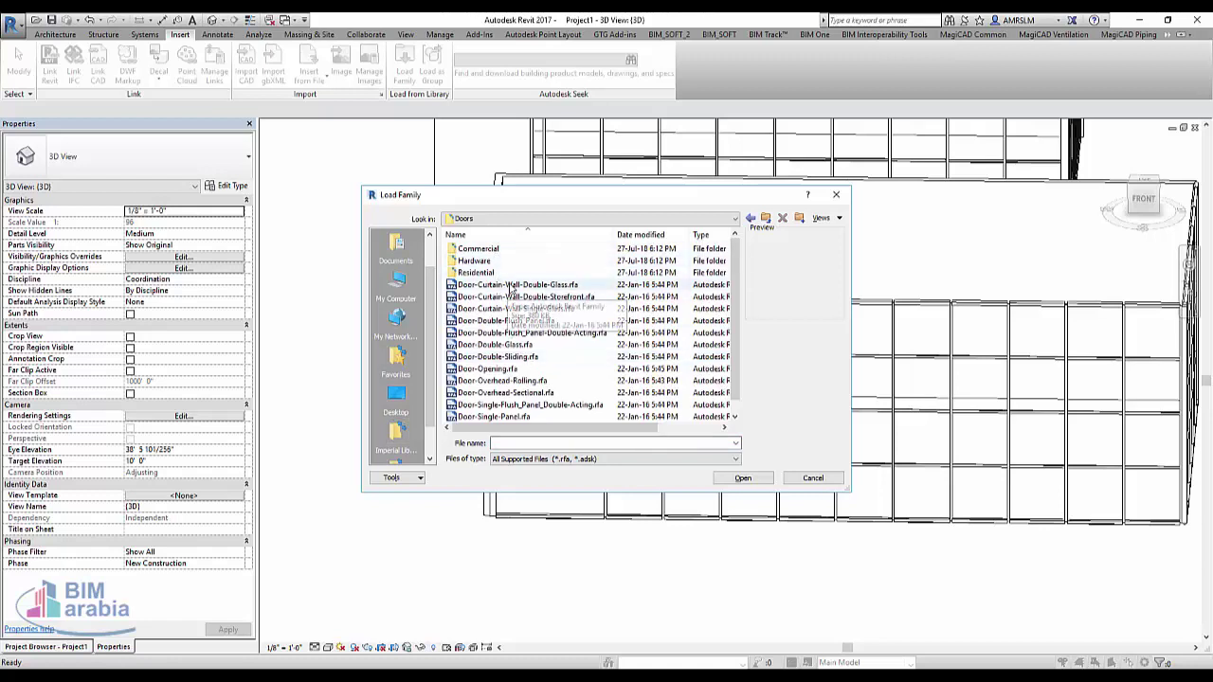
{"action": "left_click", "coordinate": [722, 480]}
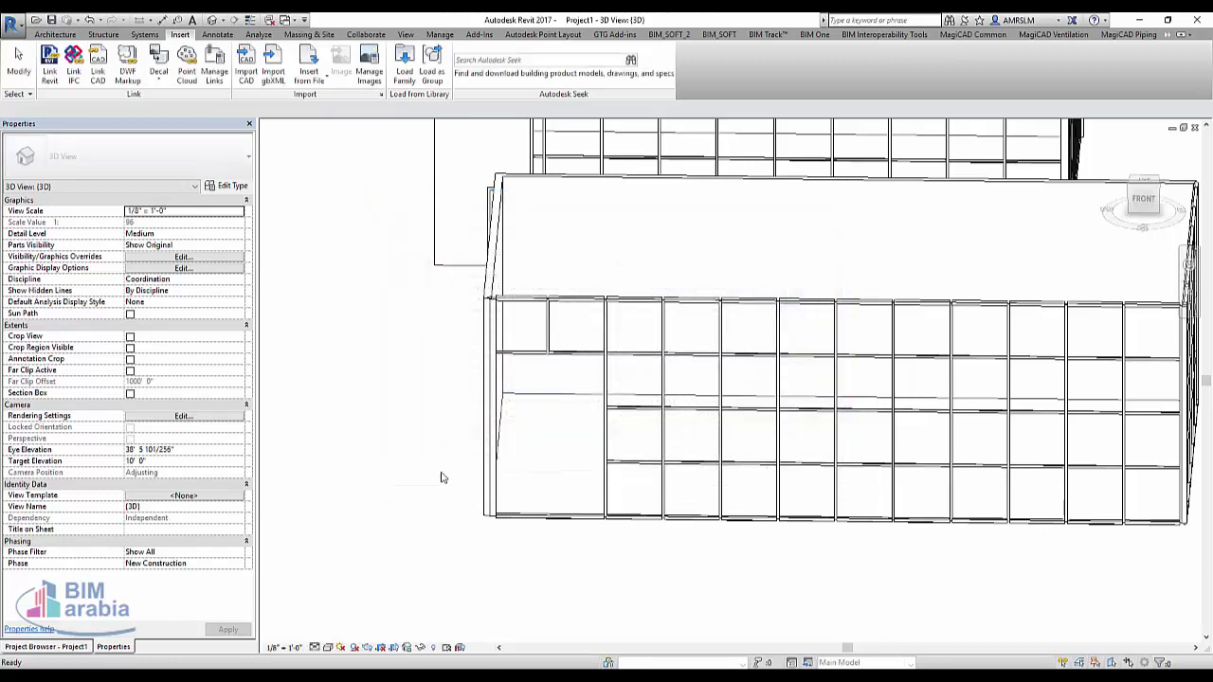
Switch the curtain-wall door panel to Door-Curtain-Wall-Double-Glass
{"action": "left_click", "coordinate": [541, 454]}
{"action": "left_click", "coordinate": [137, 157]}
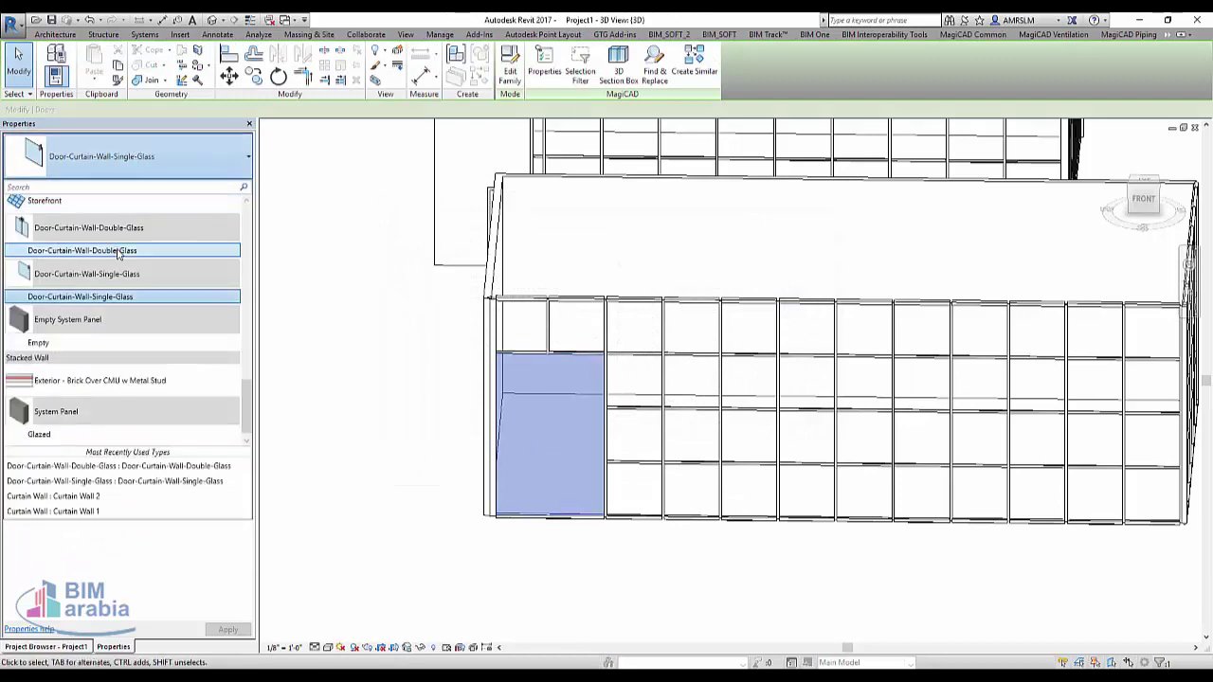
{"action": "left_click", "coordinate": [118, 251]}
{"action": "left_click", "coordinate": [668, 593]}
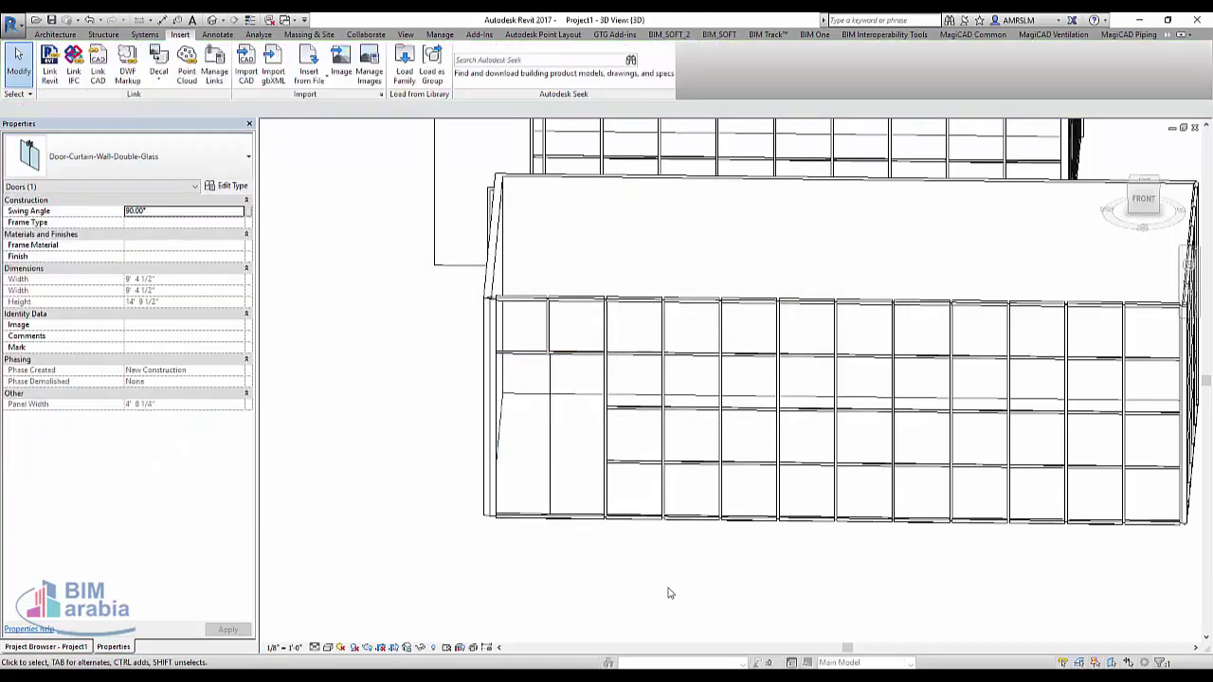
Orbit to an isometric view of both rooms and set the visual style to Shaded
{"action": "middle_click_drag", "start_coordinate": [569, 541], "coordinate": [617, 438], "text": "shift"}
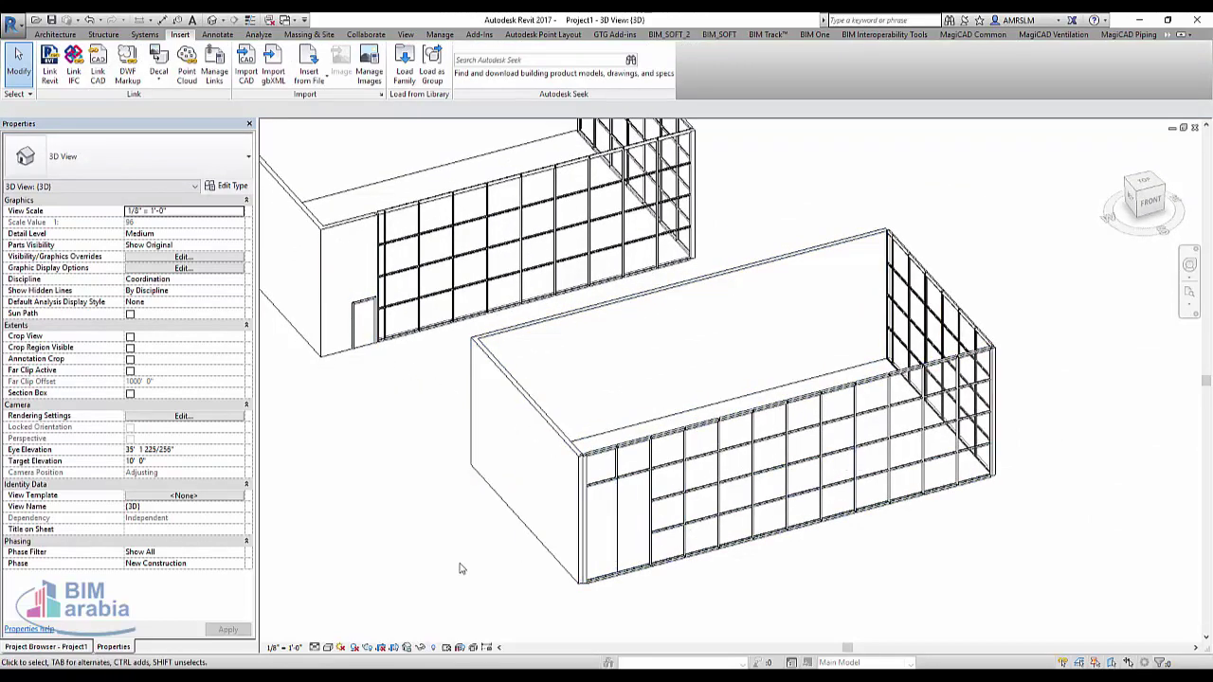
{"action": "left_click", "coordinate": [327, 648]}
{"action": "left_click", "coordinate": [347, 597]}
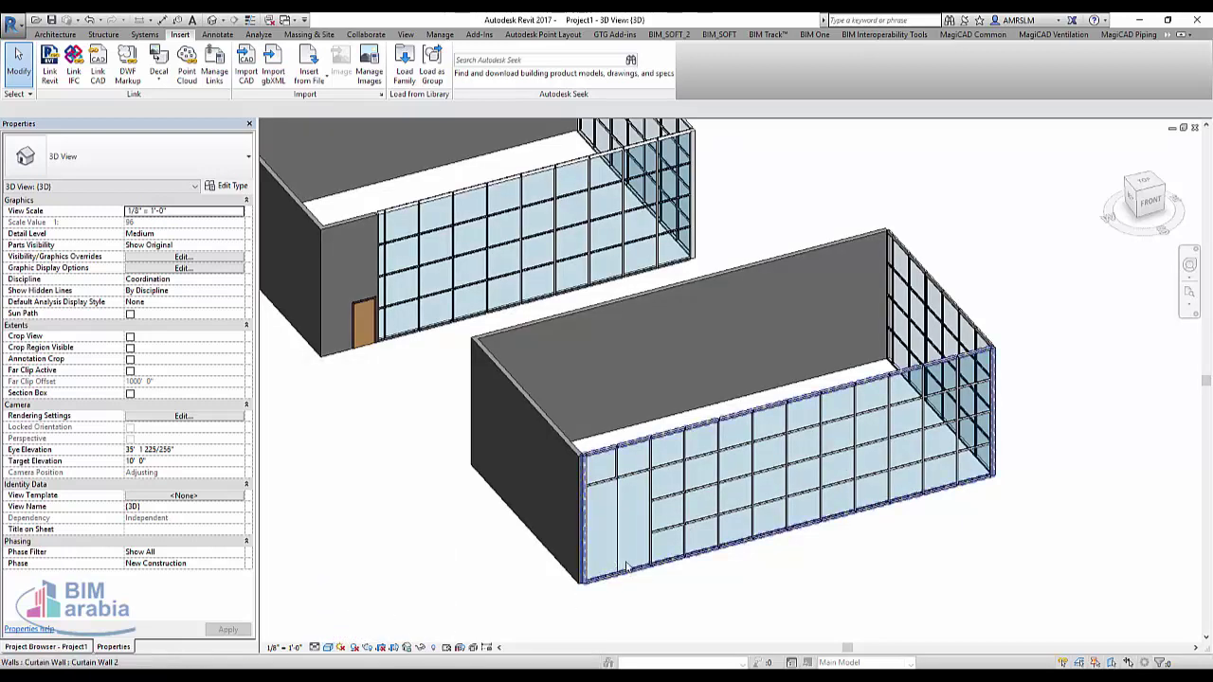
Open the Level 1 floor plan from the Project Browser
{"action": "scroll", "coordinate": [305, 468], "scroll_direction": "down", "scroll_amount": 3}
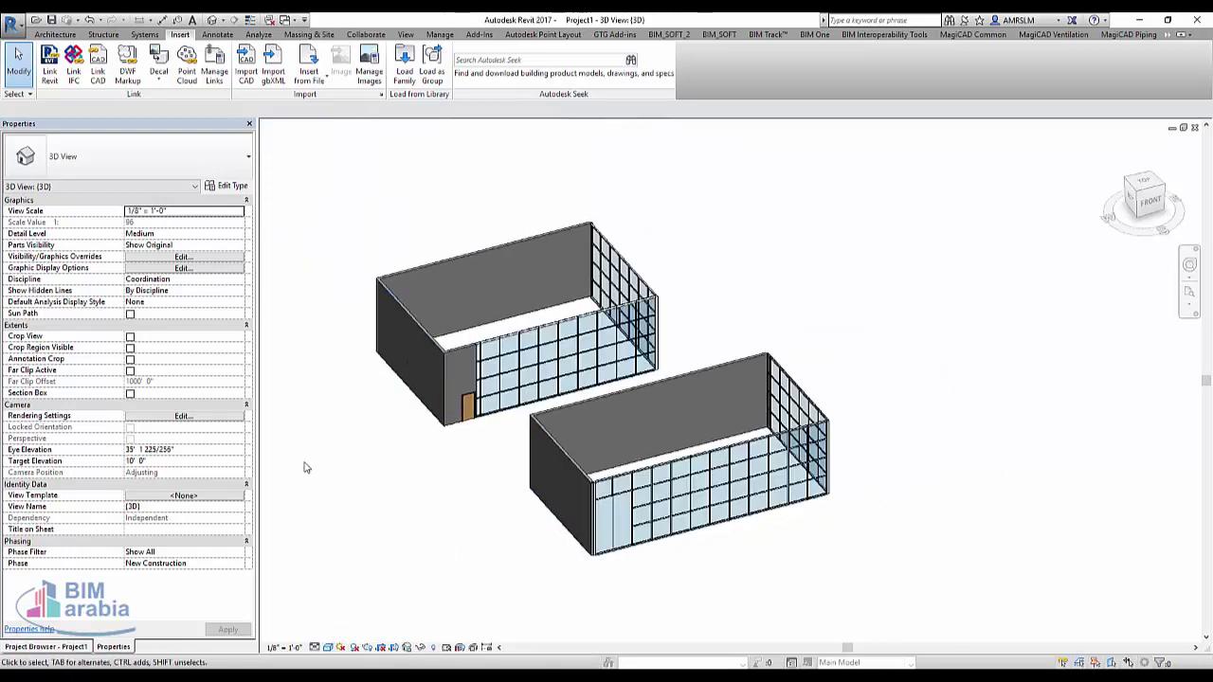
{"action": "left_click", "coordinate": [87, 647]}
{"action": "double_click", "coordinate": [55, 161]}
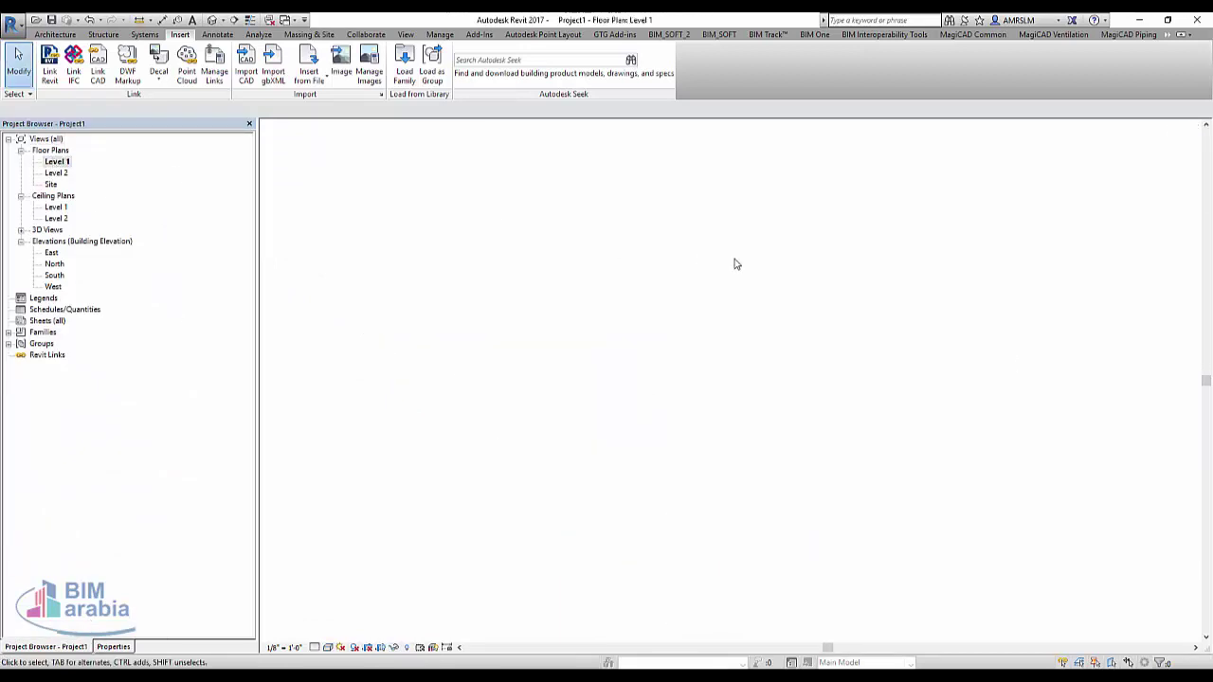
Place a perspective camera in the Level 1 plan aimed at the curtain wall, creating 3D View 1
{"action": "left_click", "coordinate": [224, 20]}
{"action": "left_click", "coordinate": [245, 57]}
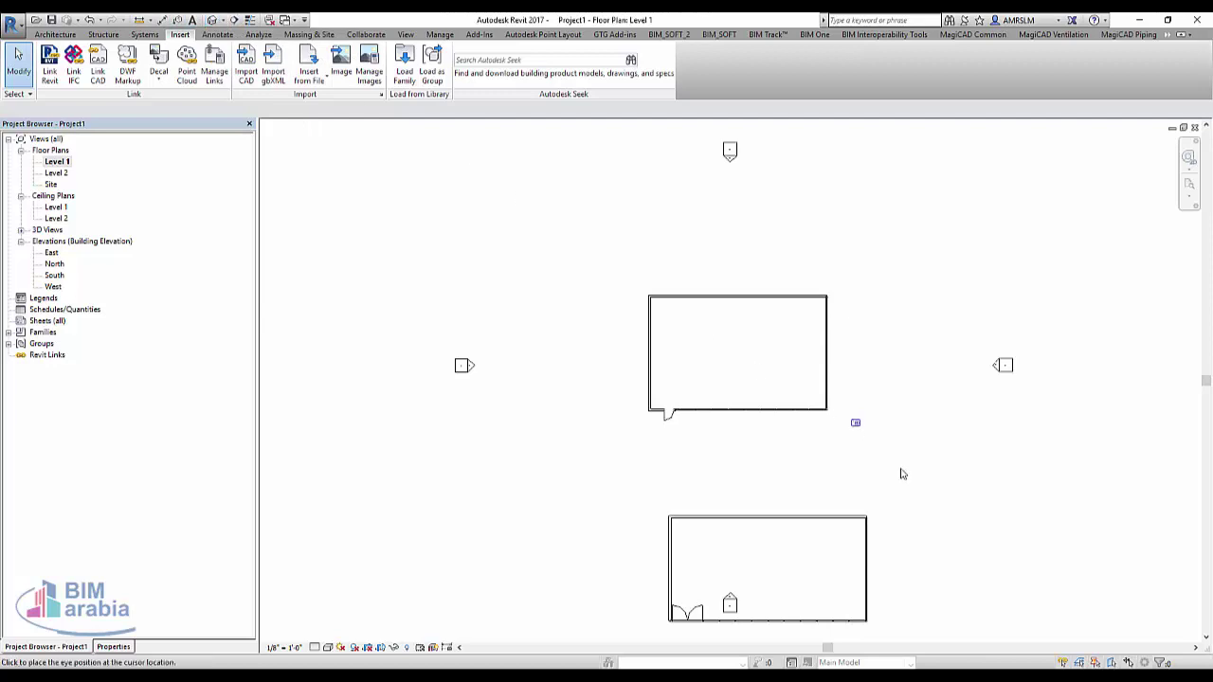
{"action": "left_click", "coordinate": [569, 204]}
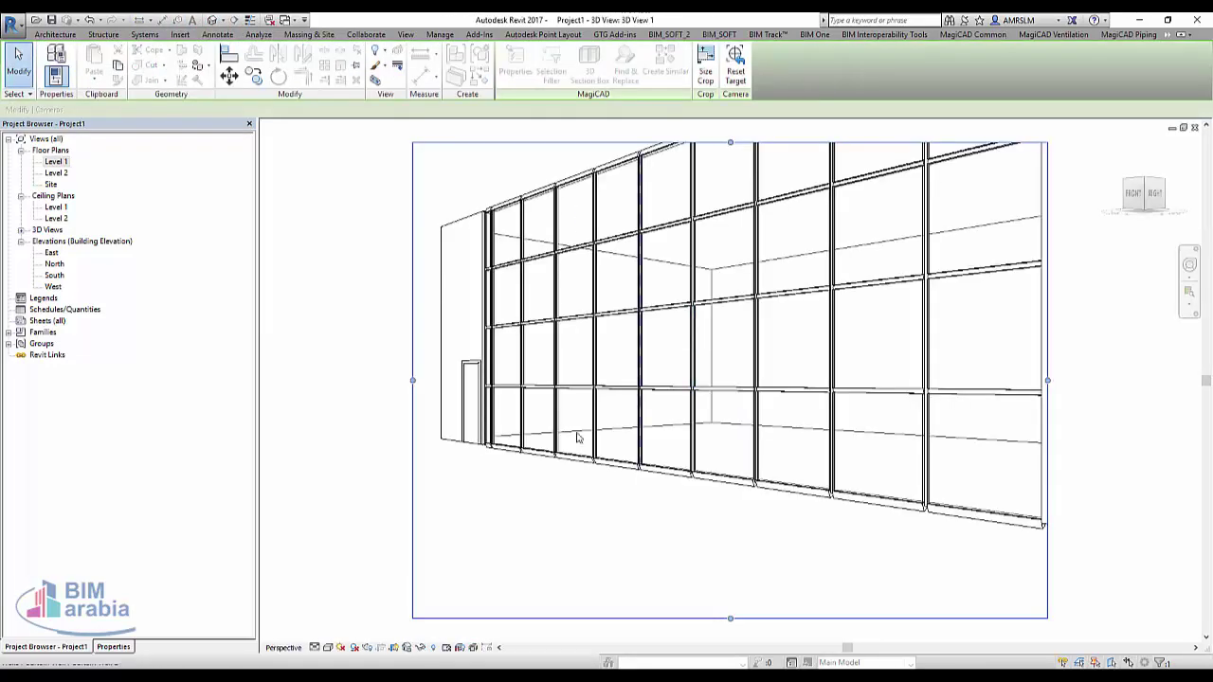
Set 3D View 1 to Shaded, then return to the Level 1 floor plan
{"action": "left_click", "coordinate": [328, 648]}
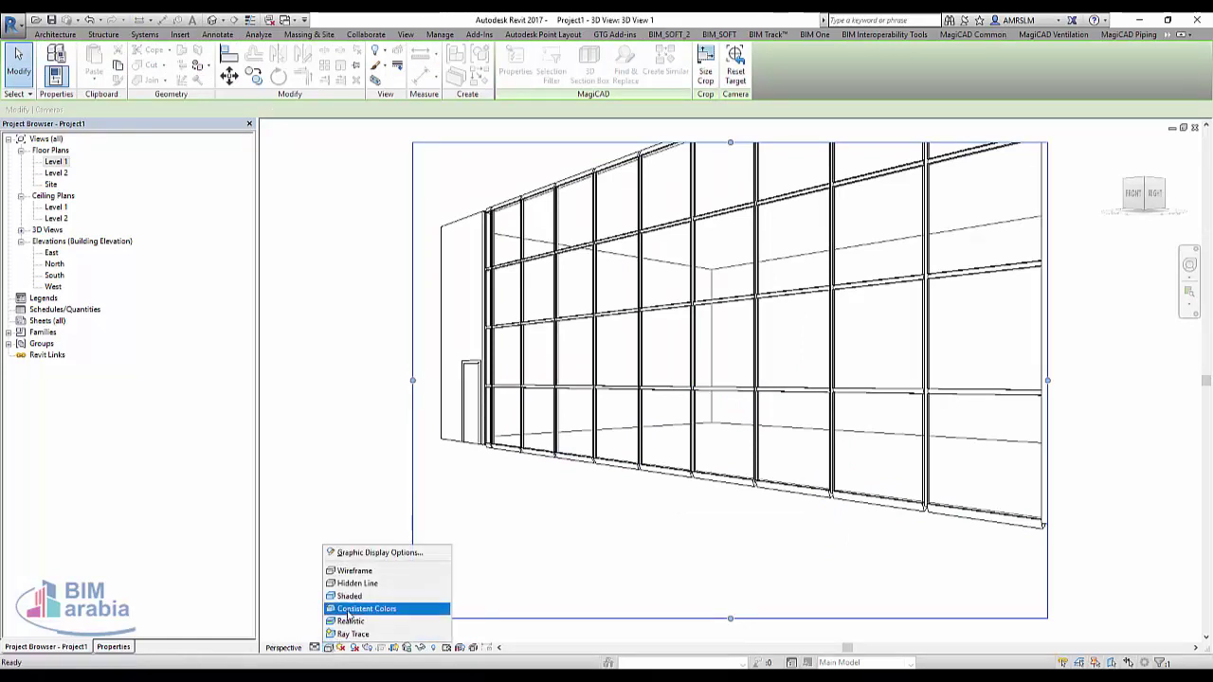
{"action": "left_click", "coordinate": [349, 597]}
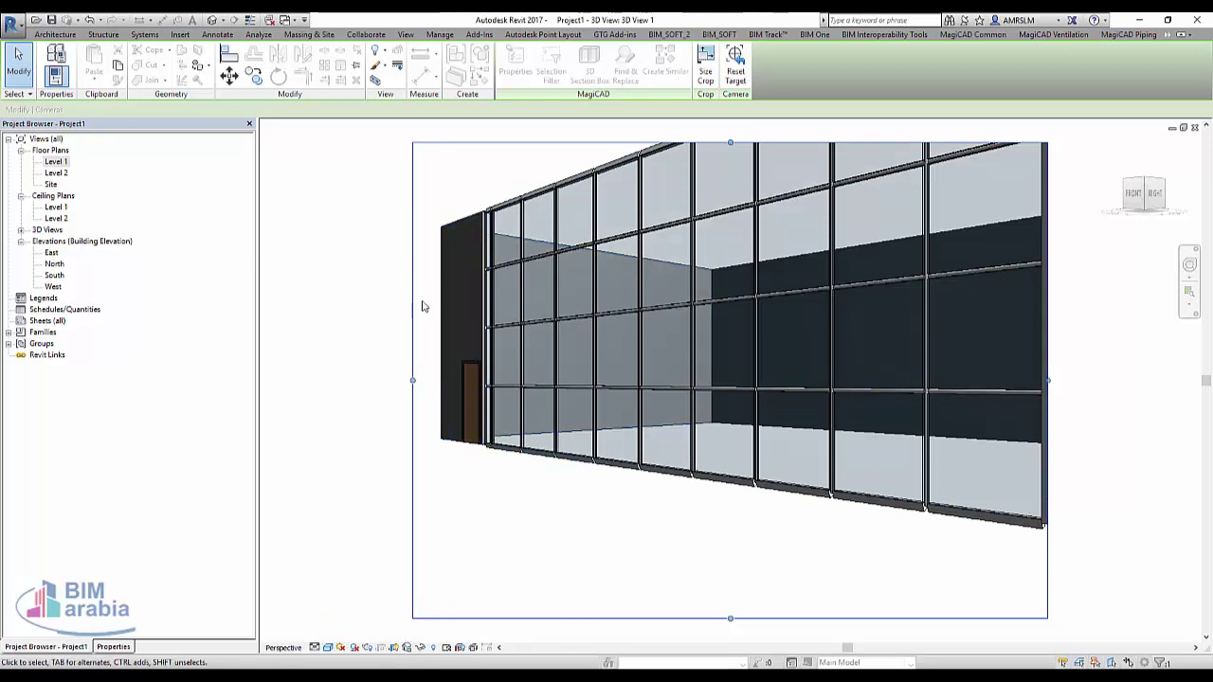
{"action": "key", "text": "ctrl+Tab"}
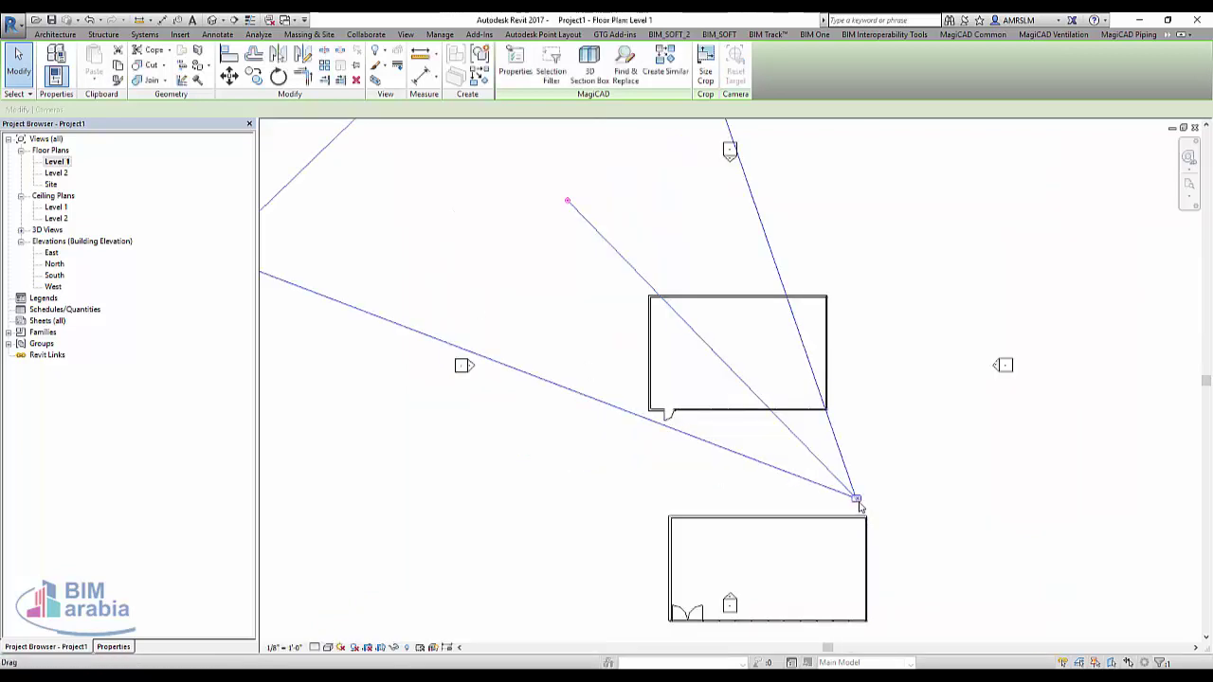
Move the camera eye further back from the rooms in the Level 1 plan
{"action": "left_click_drag", "start_coordinate": [857, 499], "coordinate": [885, 614]}
{"action": "scroll", "coordinate": [986, 350], "scroll_direction": "down", "scroll_amount": 2}
{"action": "scroll", "coordinate": [997, 327], "scroll_direction": "down", "scroll_amount": 2}
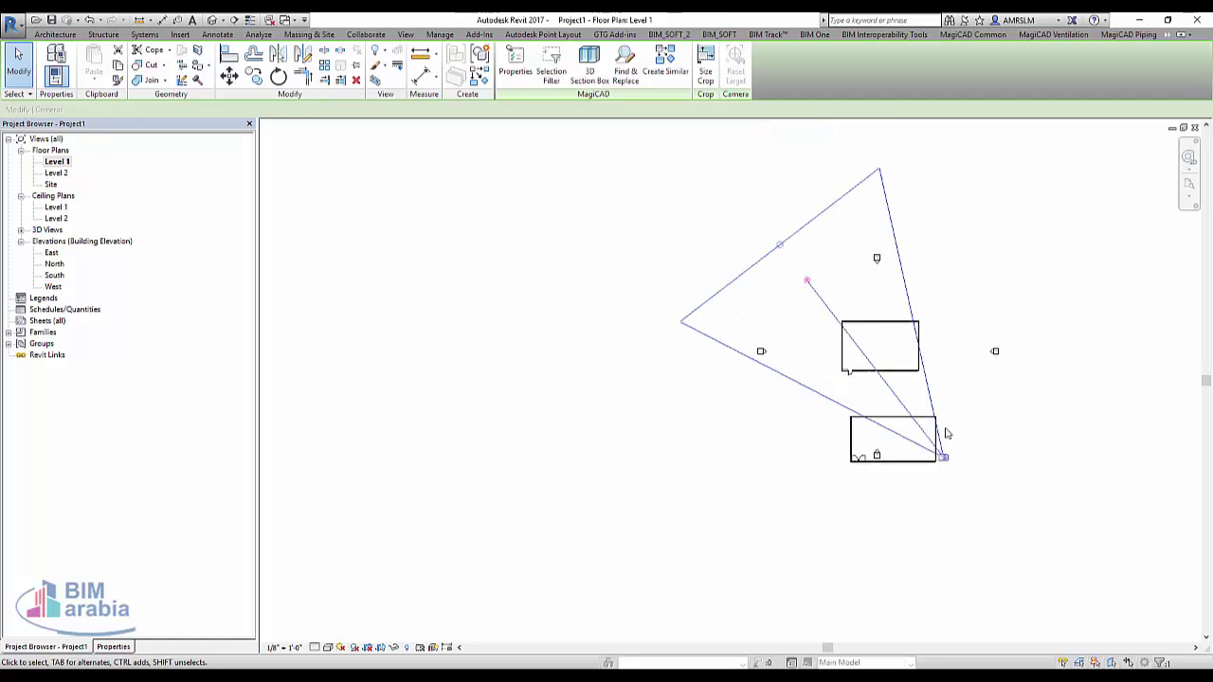
{"action": "left_click_drag", "start_coordinate": [944, 465], "coordinate": [937, 550]}
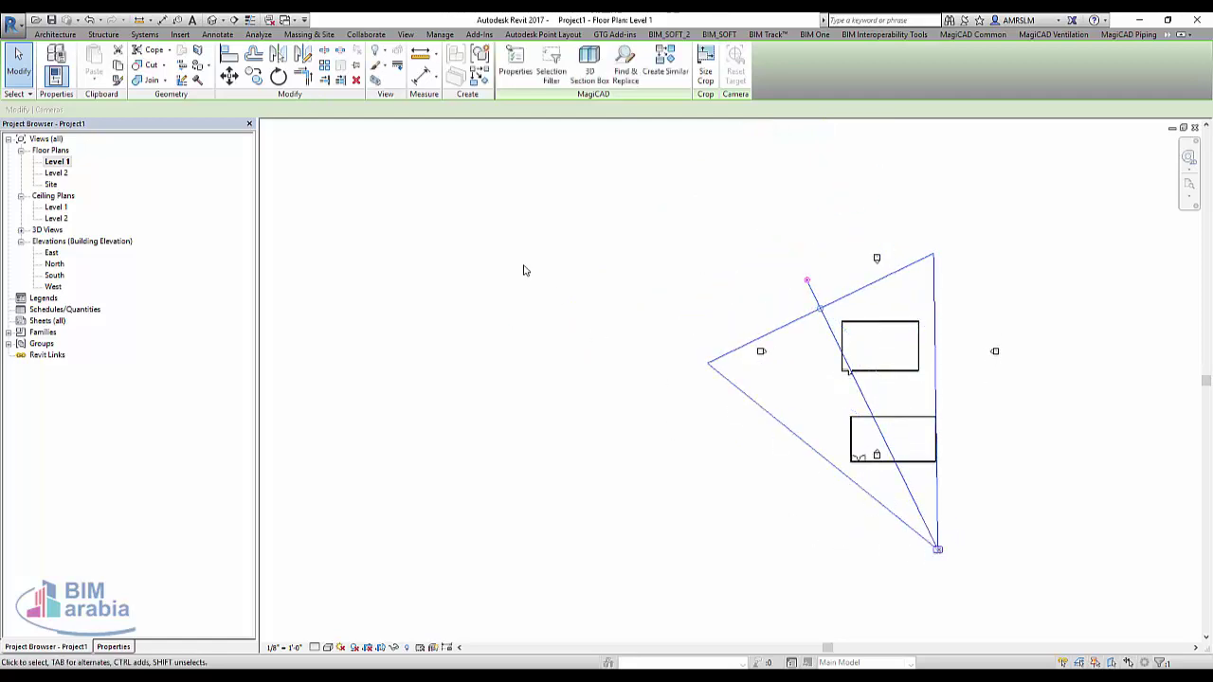
Switch to the default 3D view with the 3D shortcut, then back to camera view 3D View 1
{"action": "key", "text": "3"}
{"action": "key", "text": "d"}
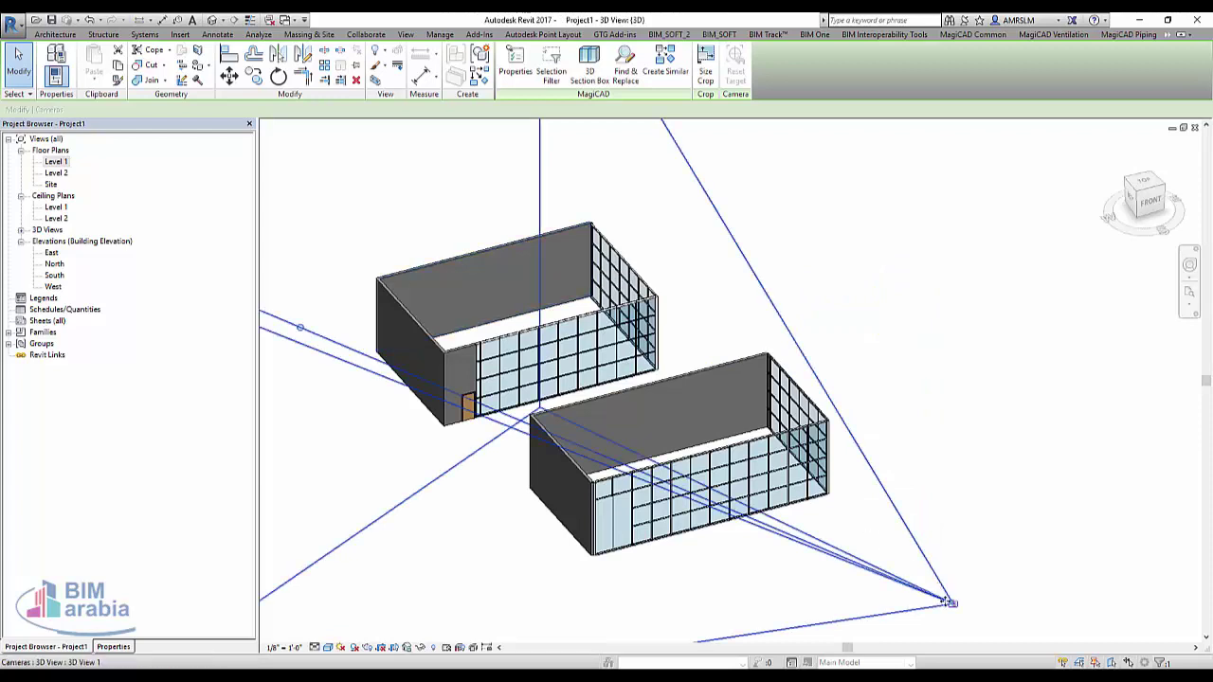
{"action": "key", "text": "ctrl+Tab"}
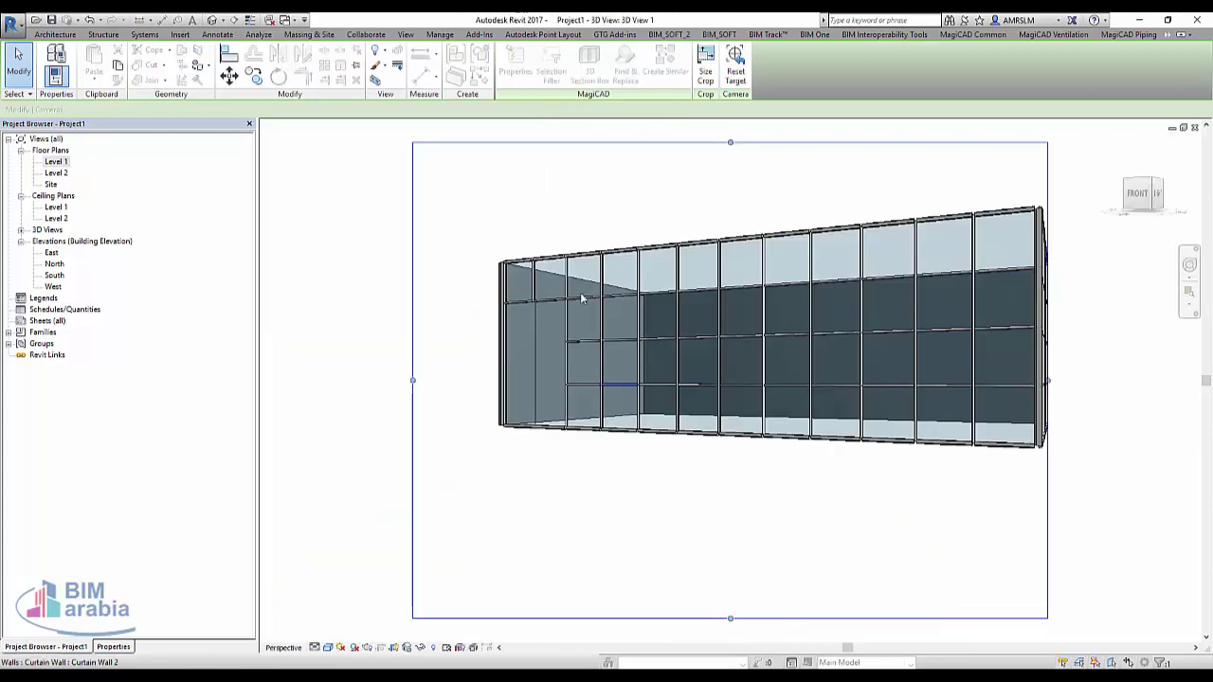